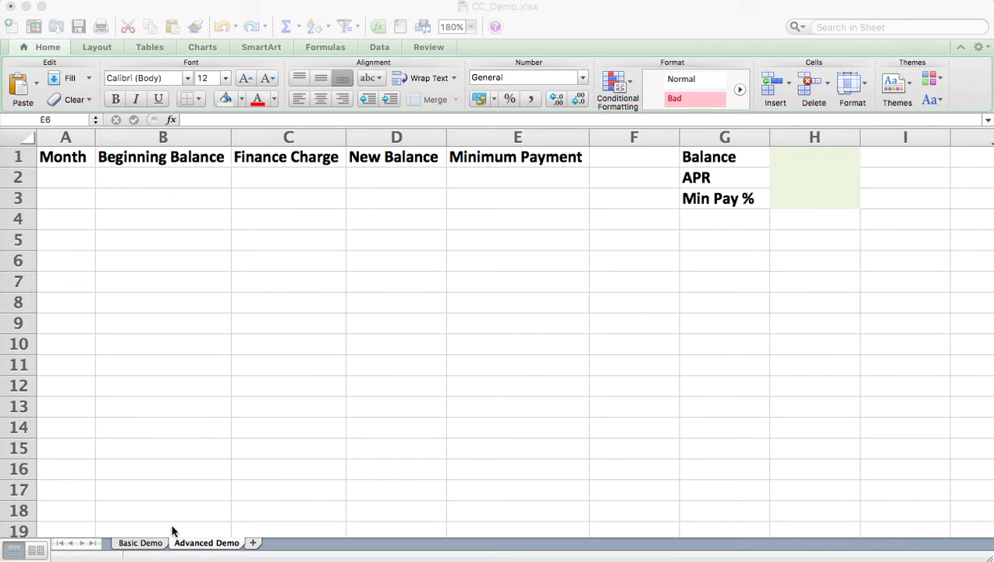
Look over the completed payment schedule on the Basic Demo sheet, then return to the Advanced Demo sheet.
left_click(154, 546)
left_click(154, 546)
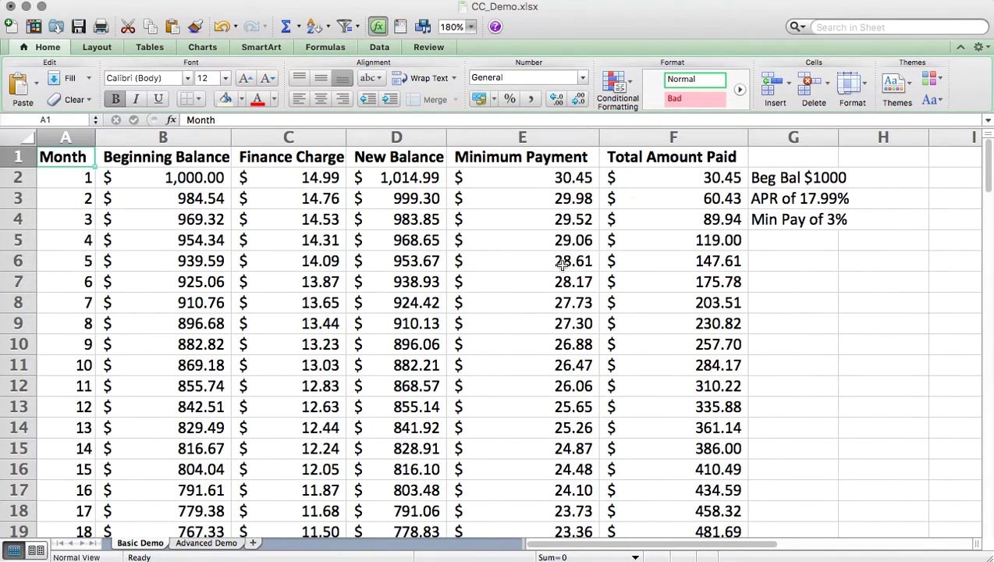
left_click(222, 547)
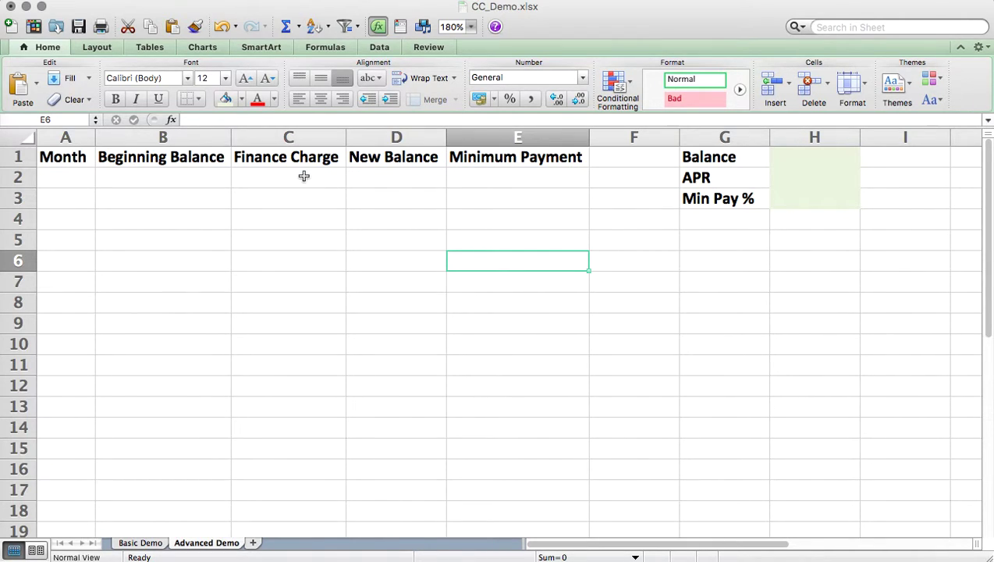
Fill the Month column with a series from 1 to 120 in cells A2 to A121.
left_click(75, 179)
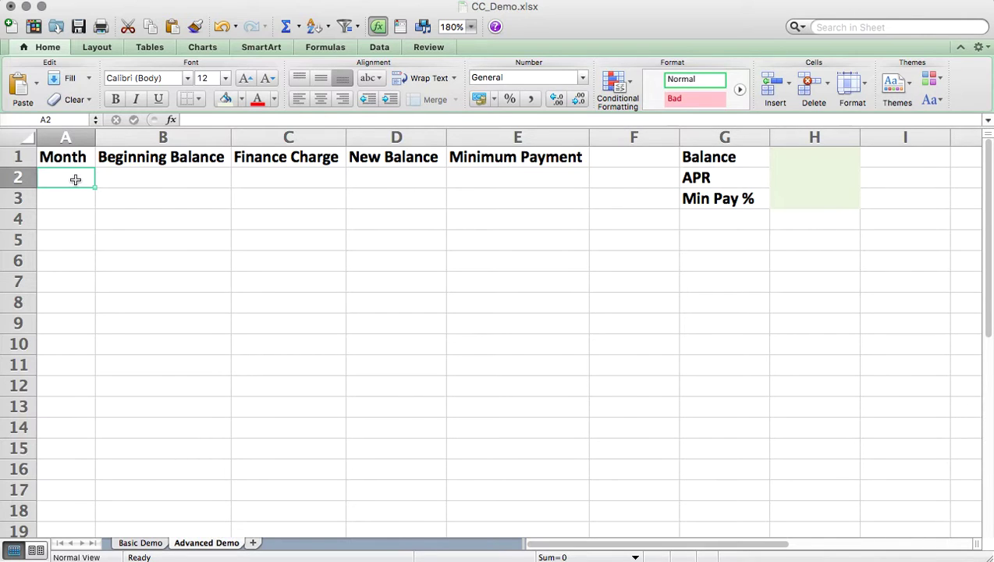
type("1")
key("Return")
type("2")
key("Return")
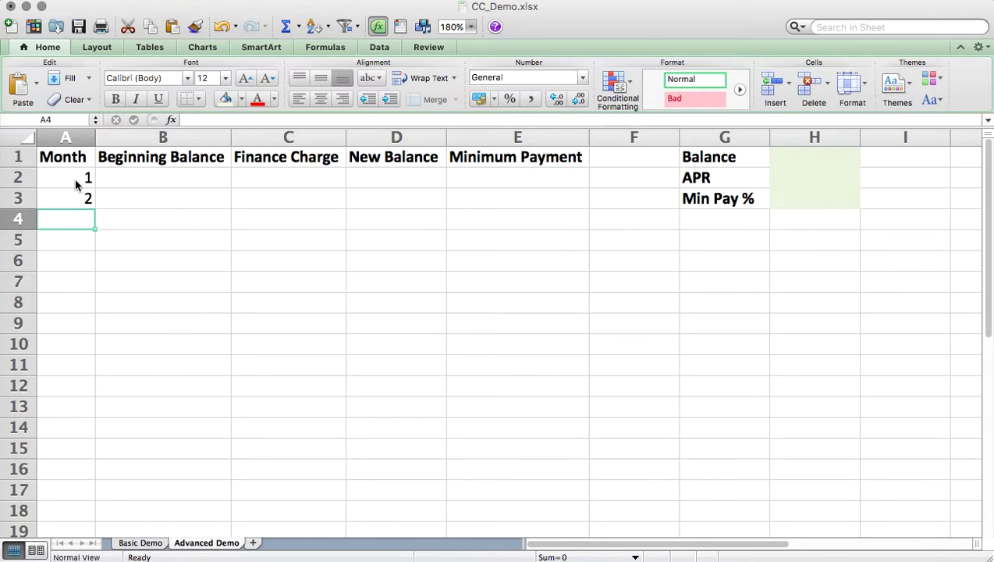
left_click_drag(75, 178, 75, 202)
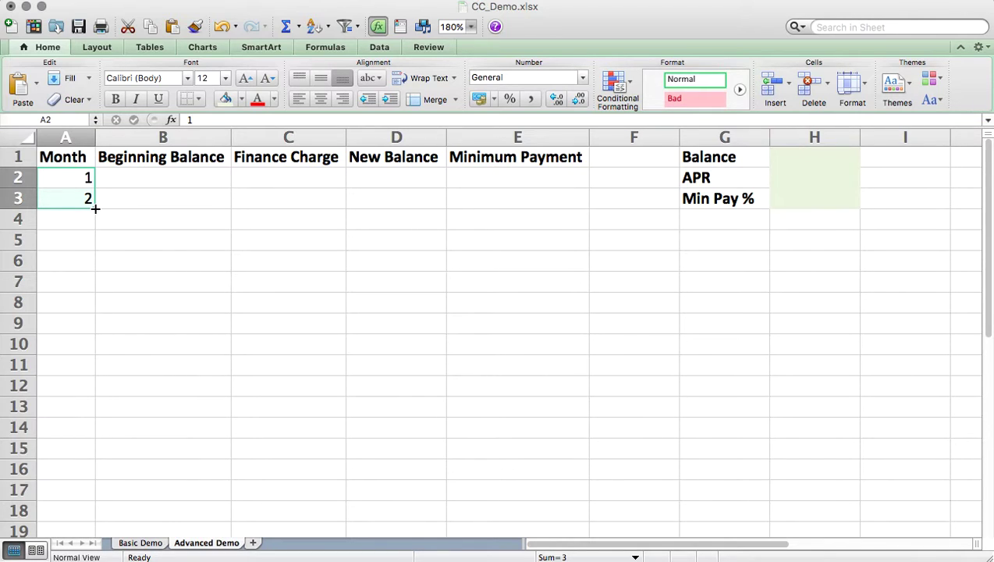
left_click_drag(95, 208, 88, 391)
left_click(216, 385)
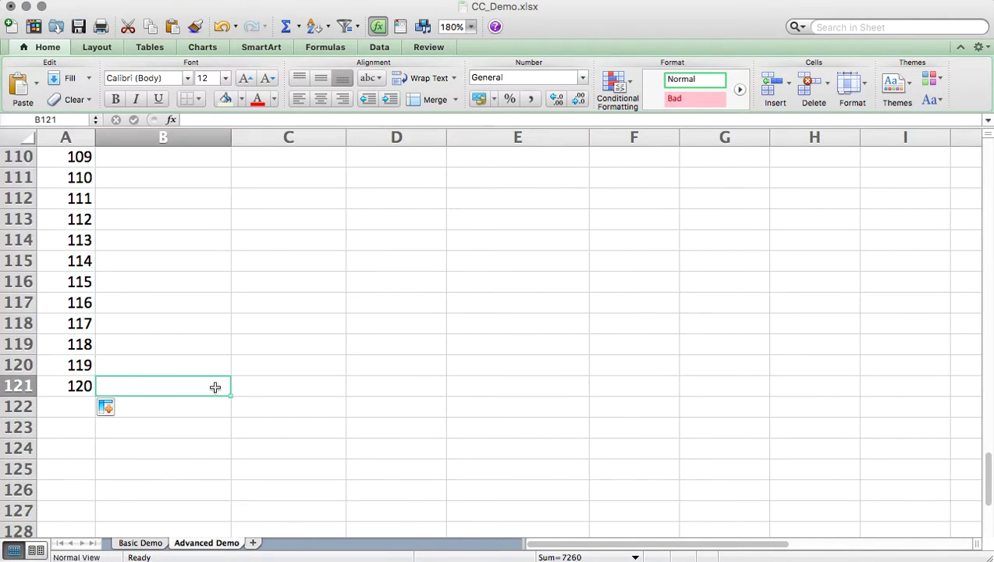
scroll(215, 387, "up", 20)
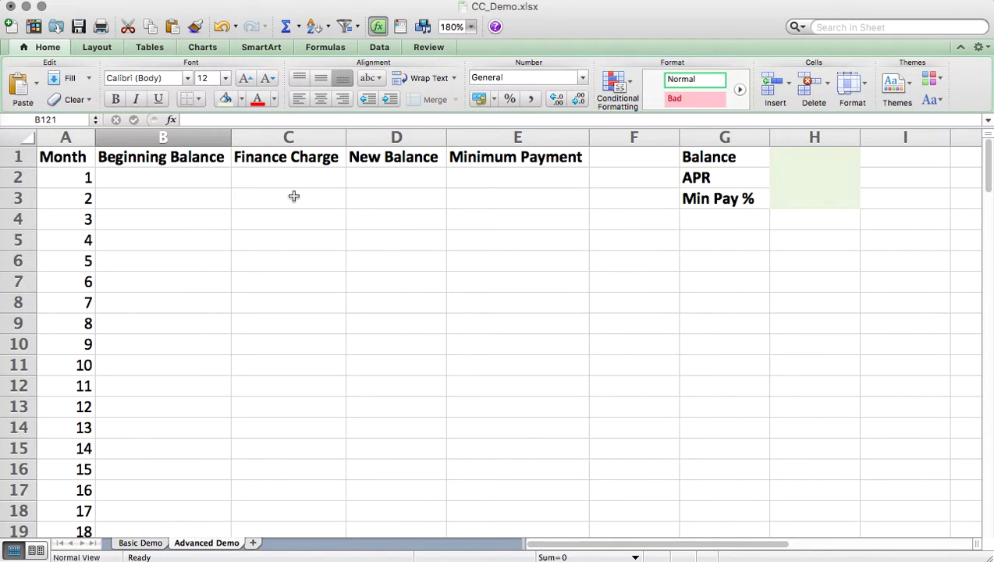
left_click(186, 174)
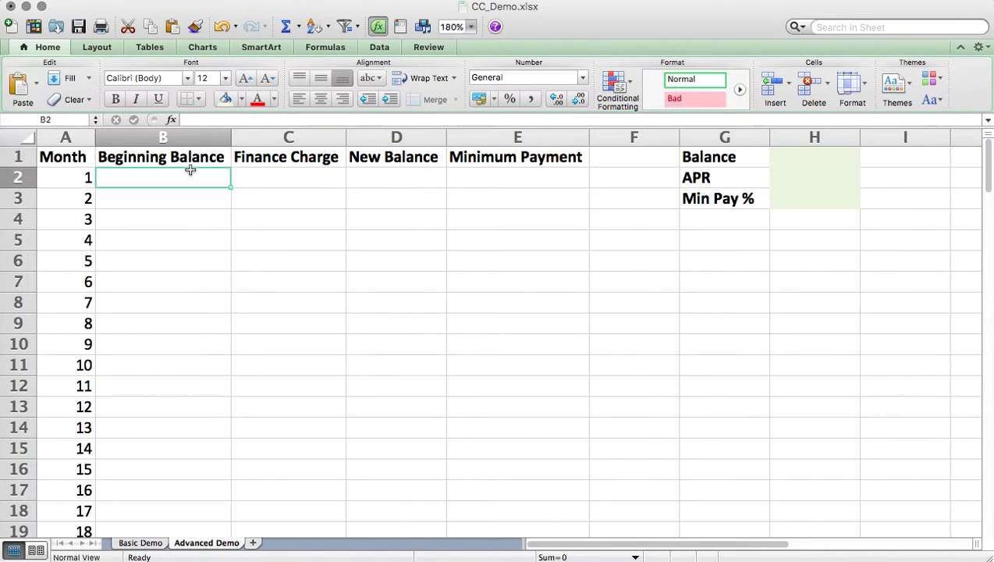
left_click(317, 184)
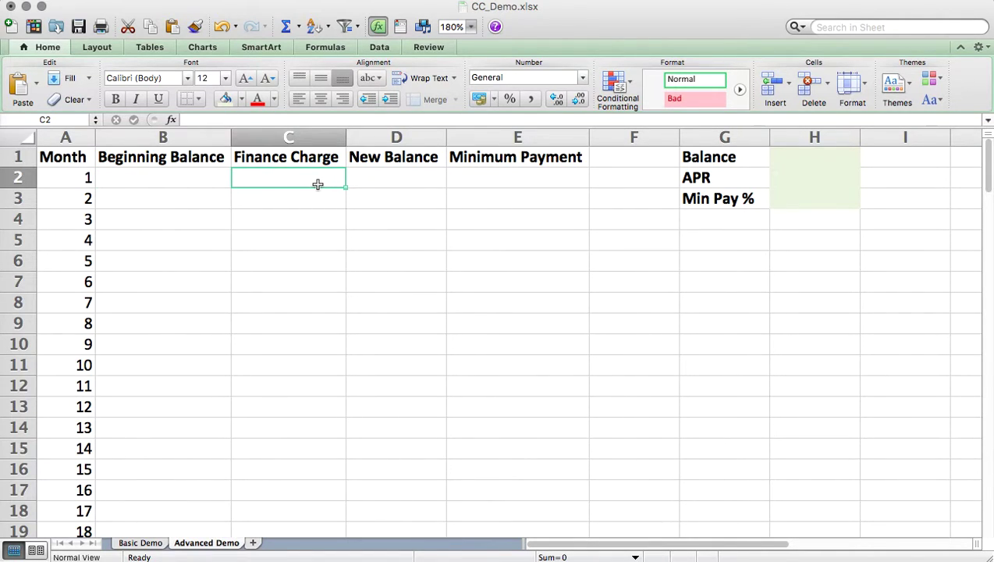
left_click(549, 184)
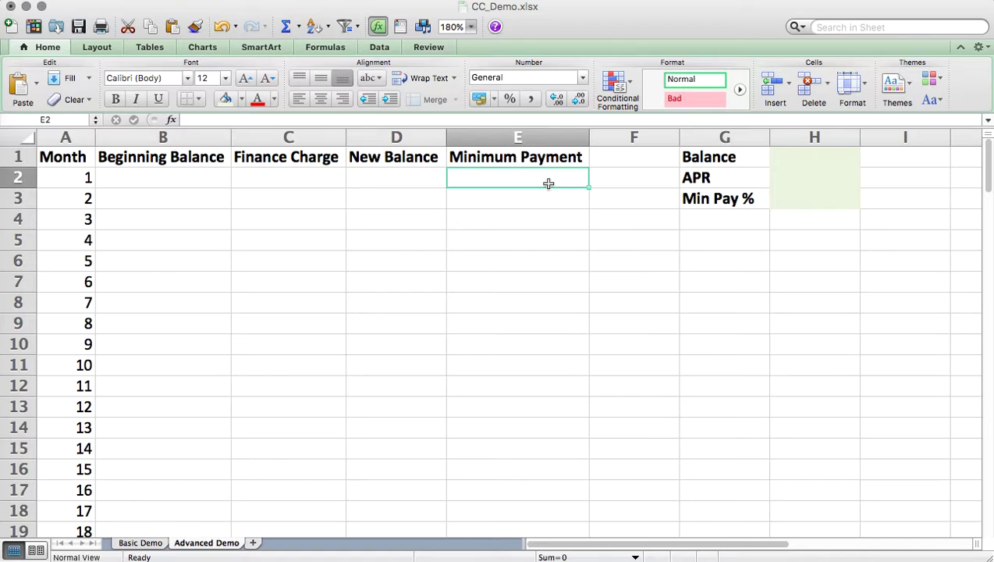
left_click(382, 192)
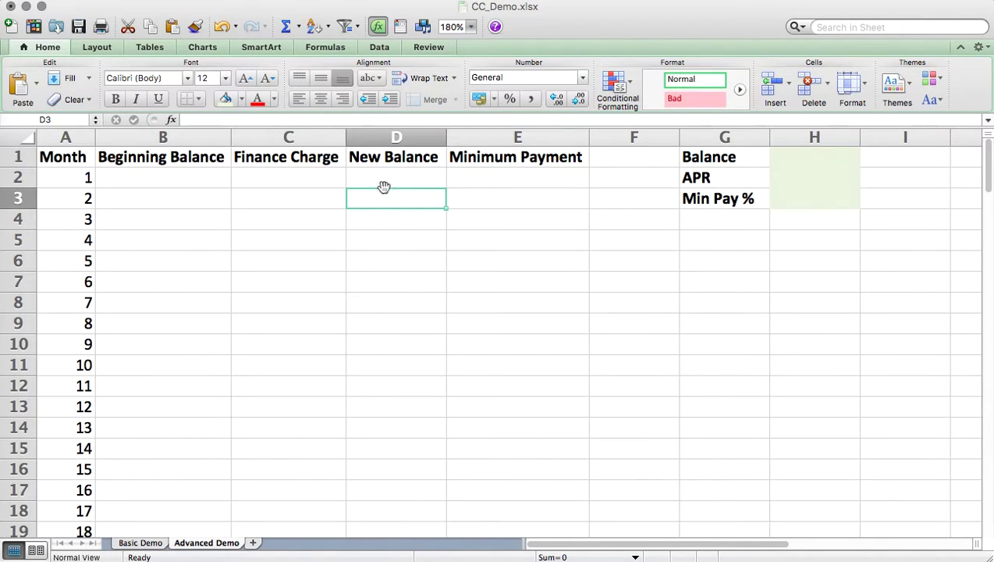
Enter a Balance of 500 in H1 and apply the $ English (United States) accounting format to it.
left_click(819, 158)
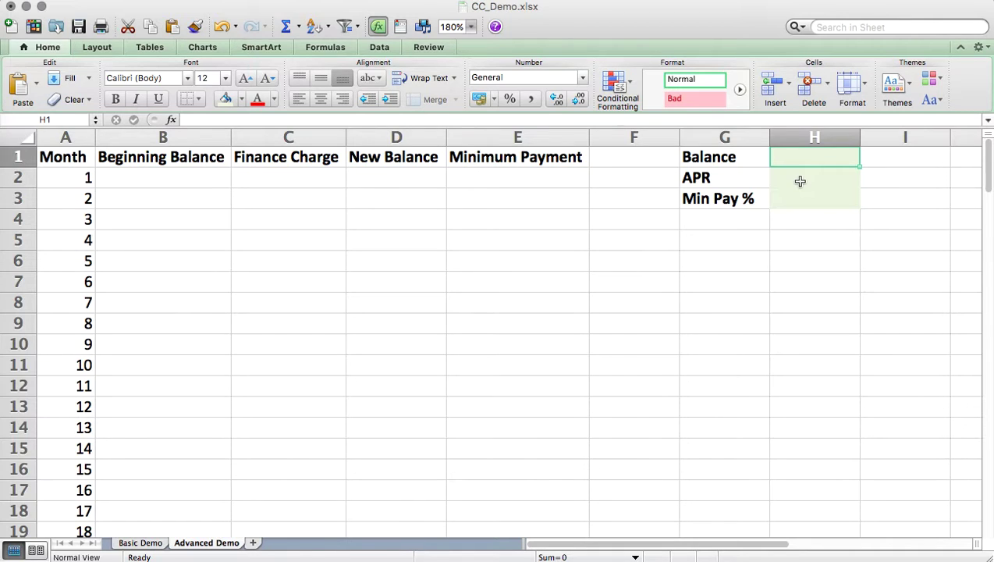
type("500")
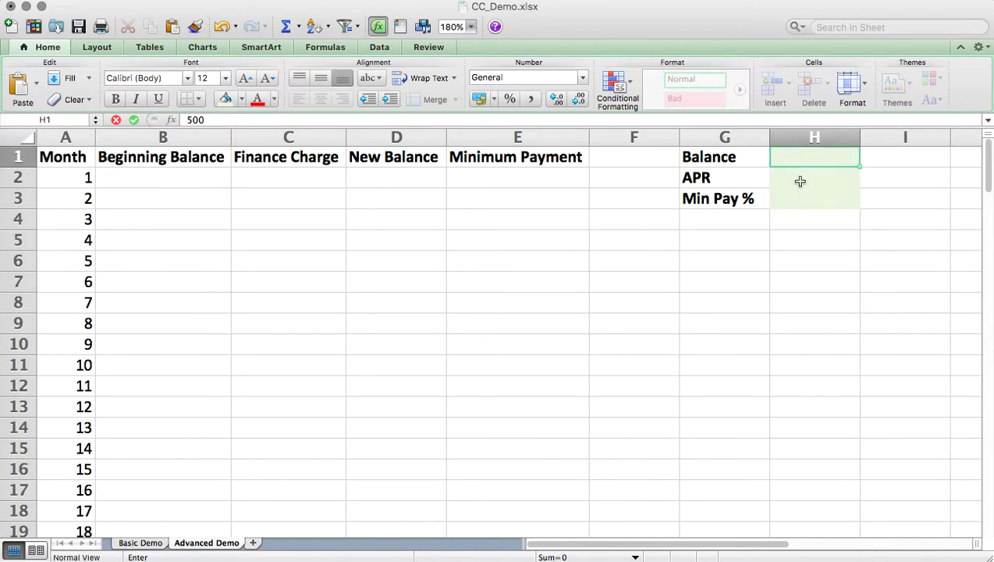
key("Return")
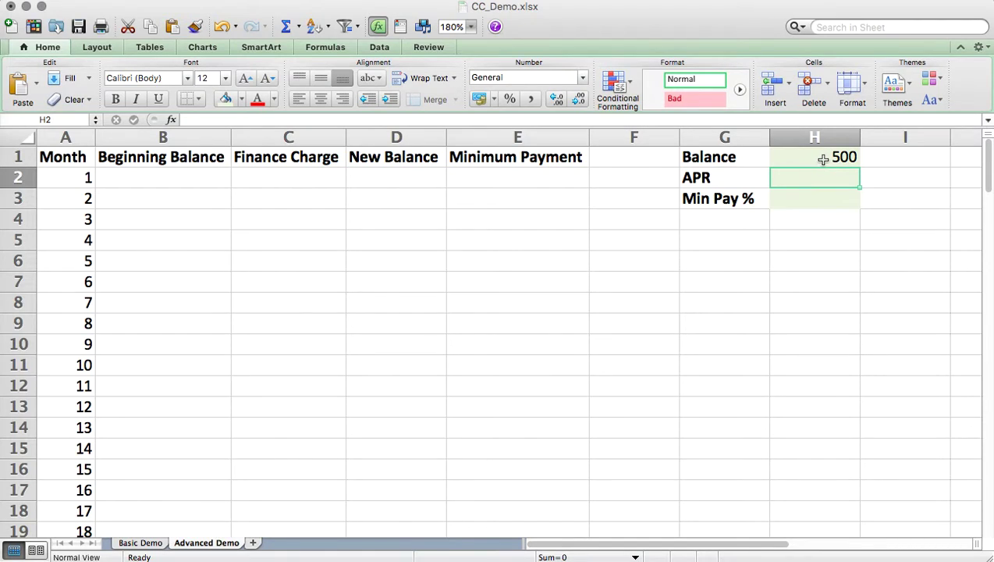
left_click(823, 159)
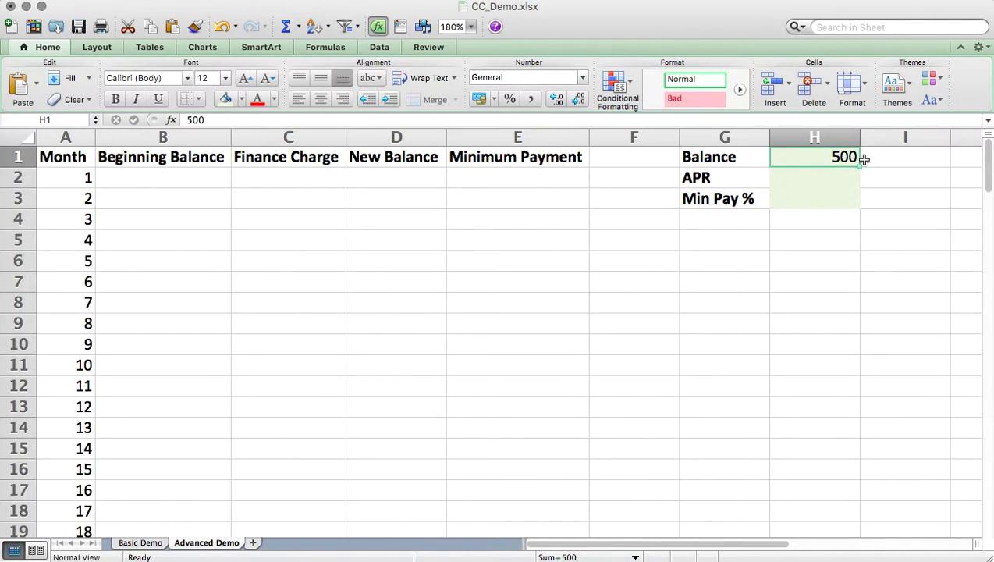
left_click(495, 100)
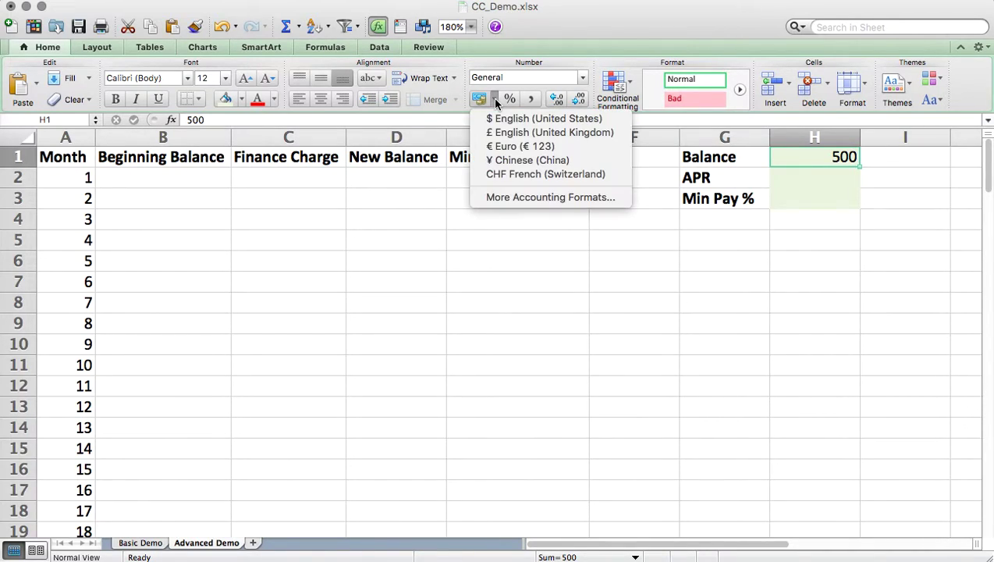
left_click(500, 118)
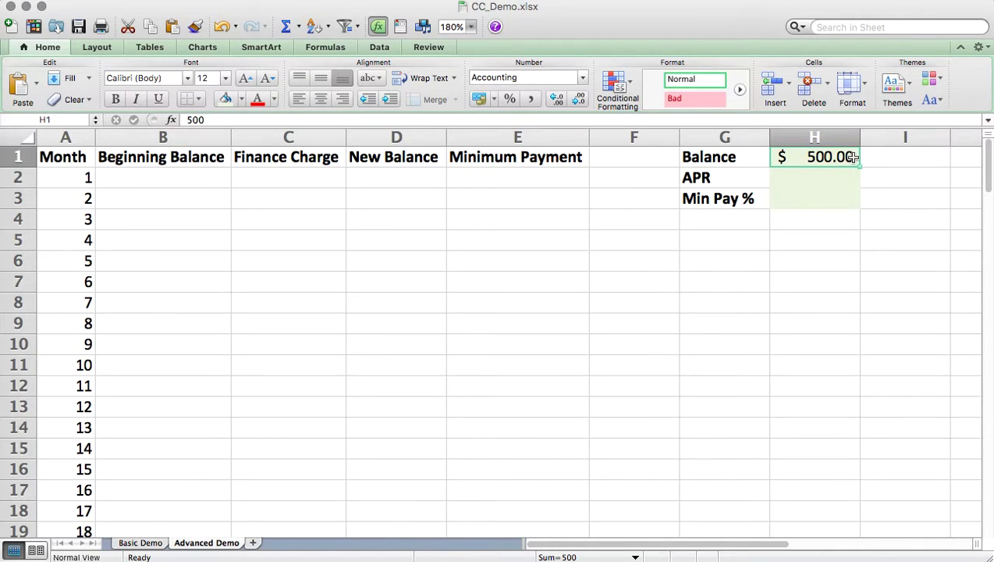
Apply the $ English (United States) accounting format to columns B through E and slightly widen the Minimum Payment column.
left_click_drag(505, 137, 206, 133)
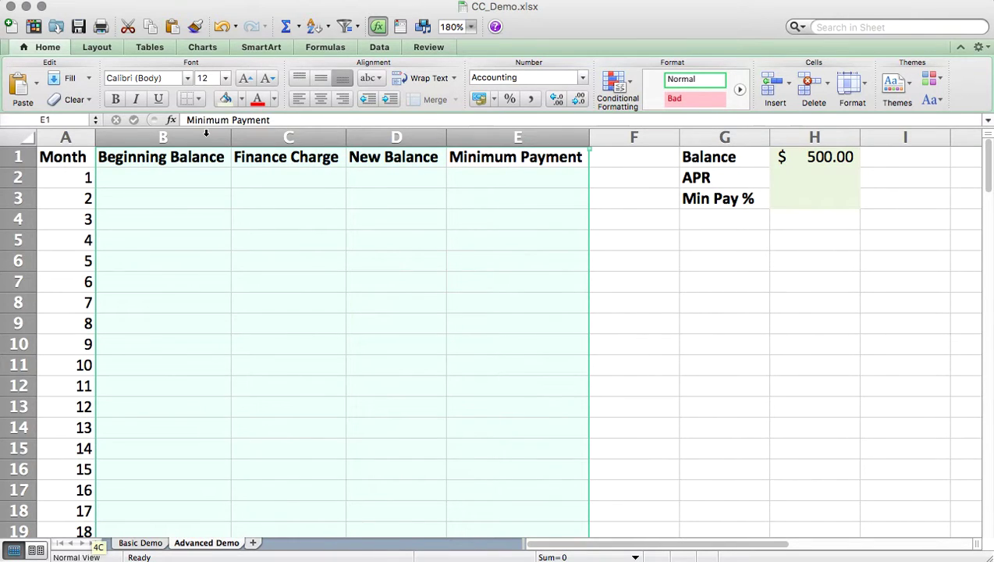
left_click(494, 100)
left_click(497, 119)
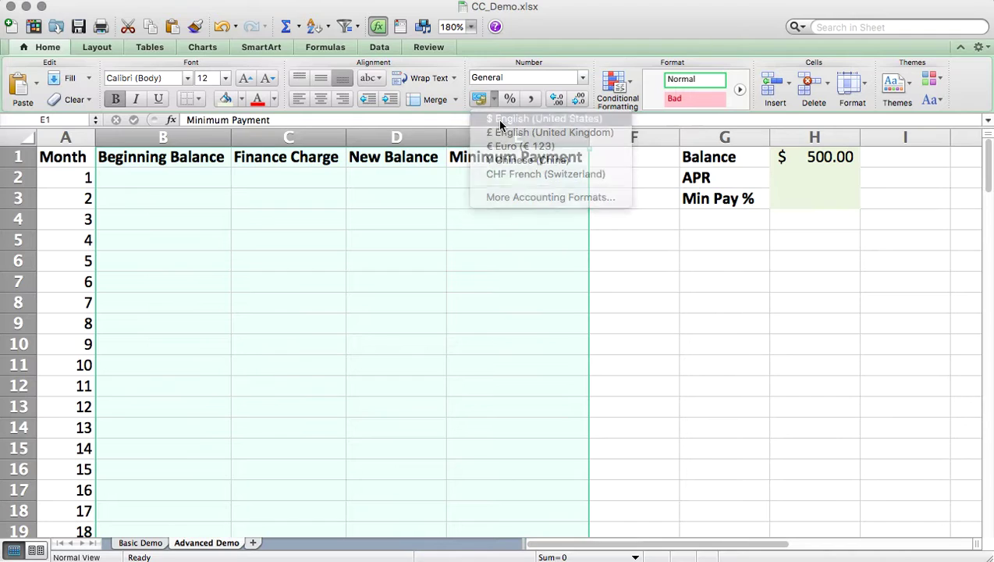
left_click(423, 232)
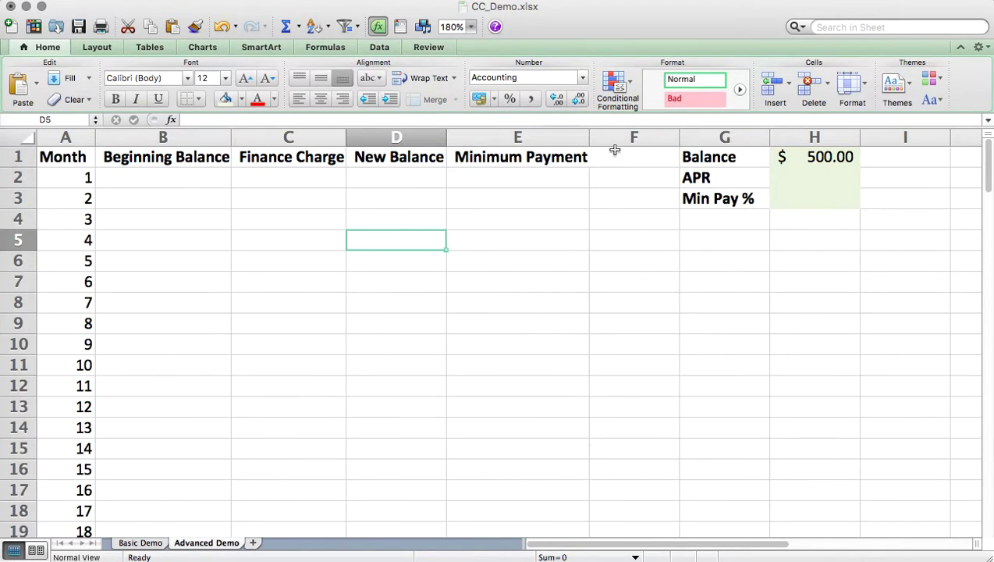
left_click_drag(587, 133, 597, 133)
Enter 19.99% as the APR in H2 and 5% as the Min Pay % in H3.
left_click(829, 179)
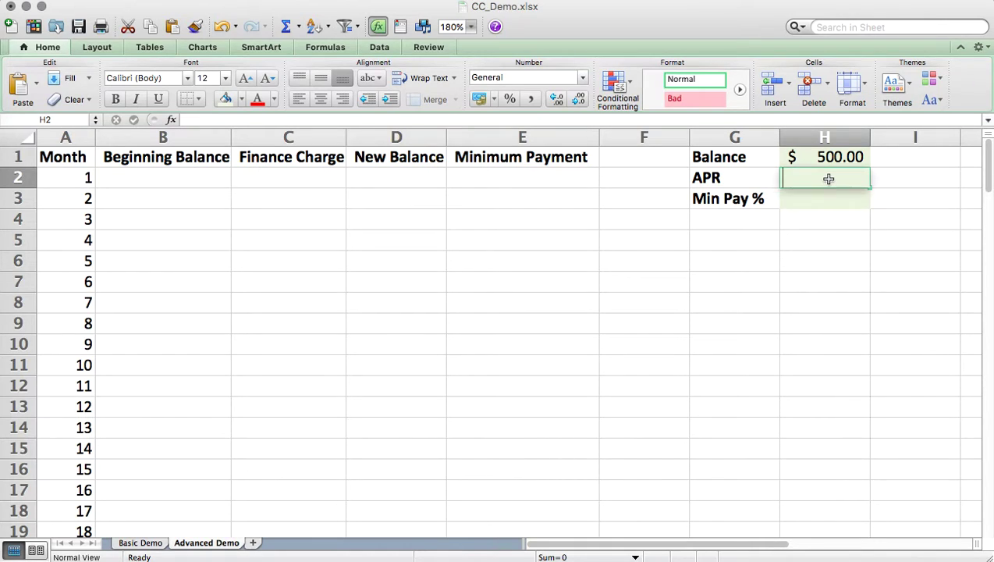
type("19.99%")
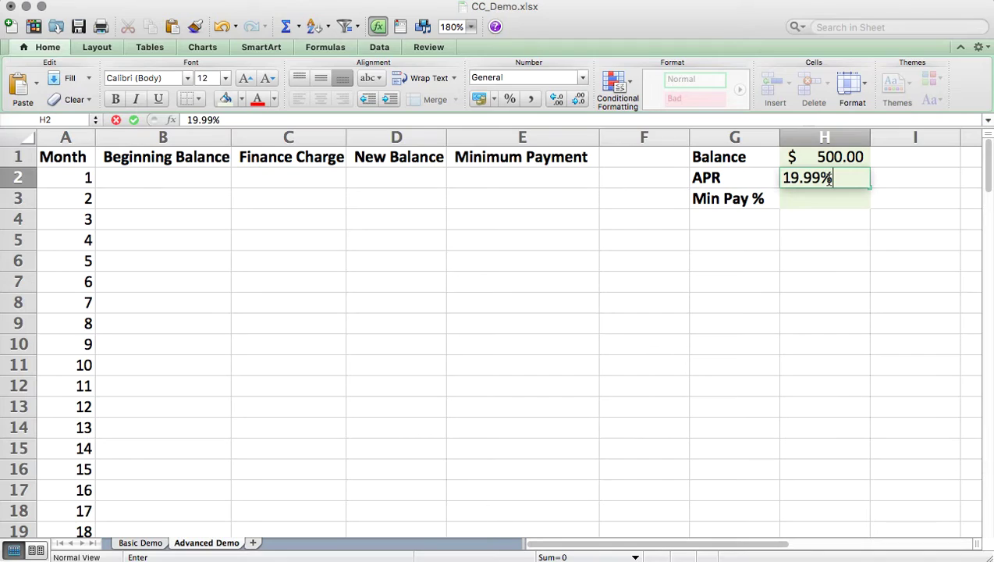
key("Return")
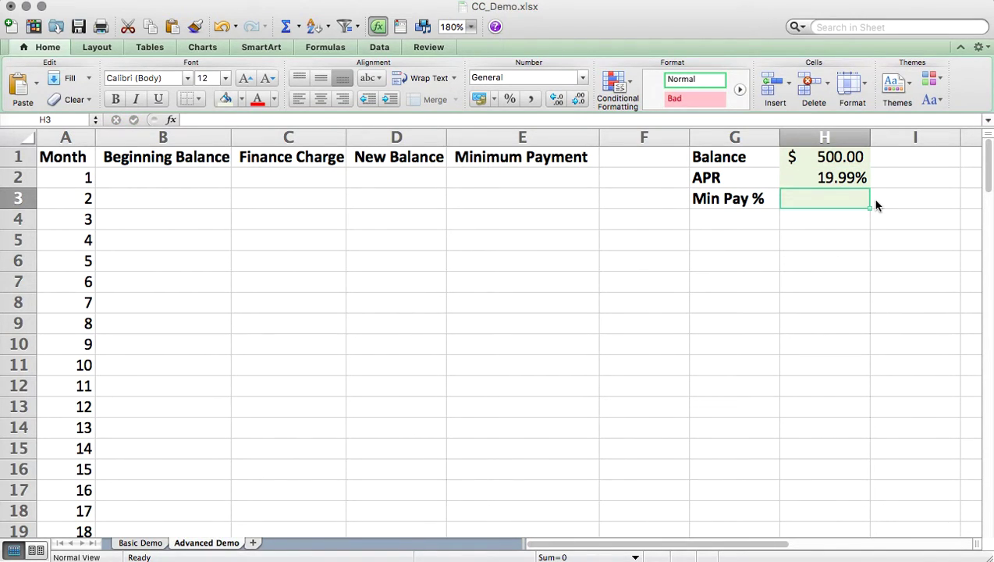
type("5%")
key("Return")
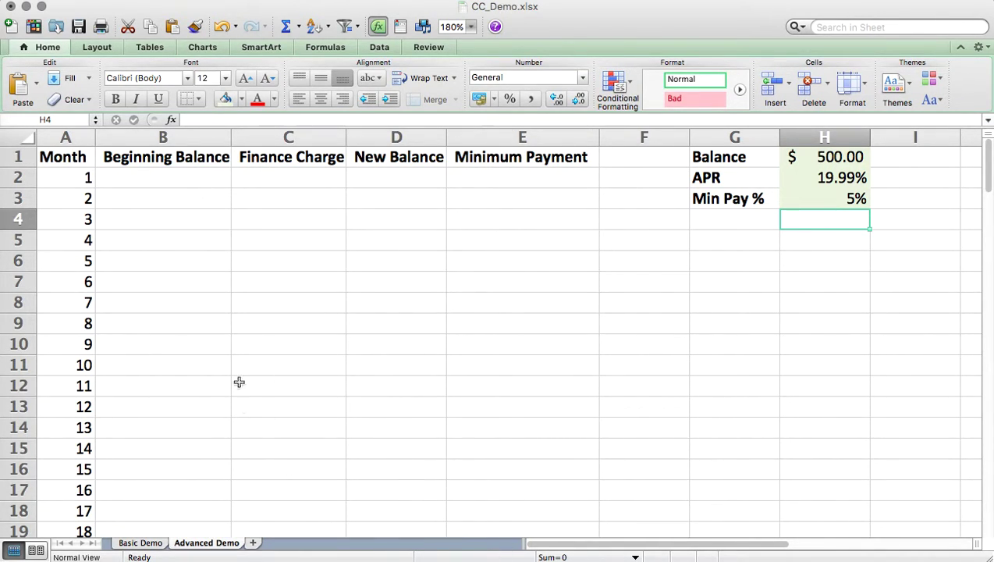
Link month 1's Beginning Balance in B2 to the Balance input cell with the formula =H1.
left_click(192, 178)
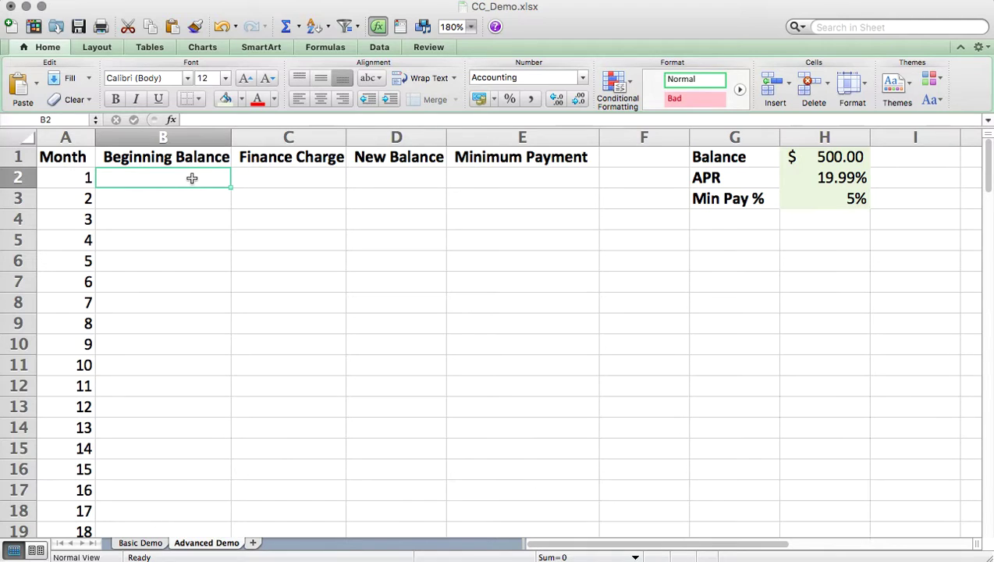
type("=")
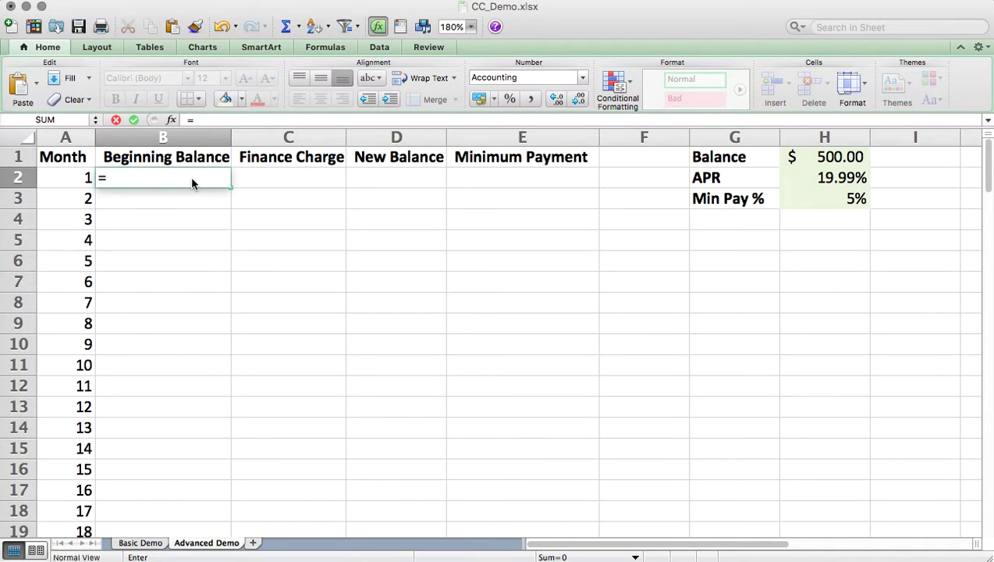
left_click(827, 156)
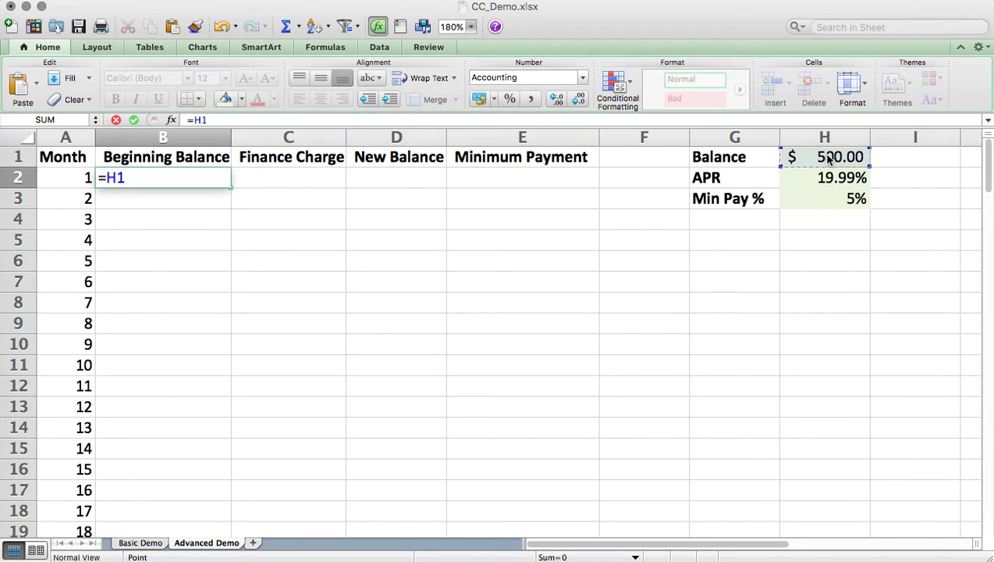
key("Return")
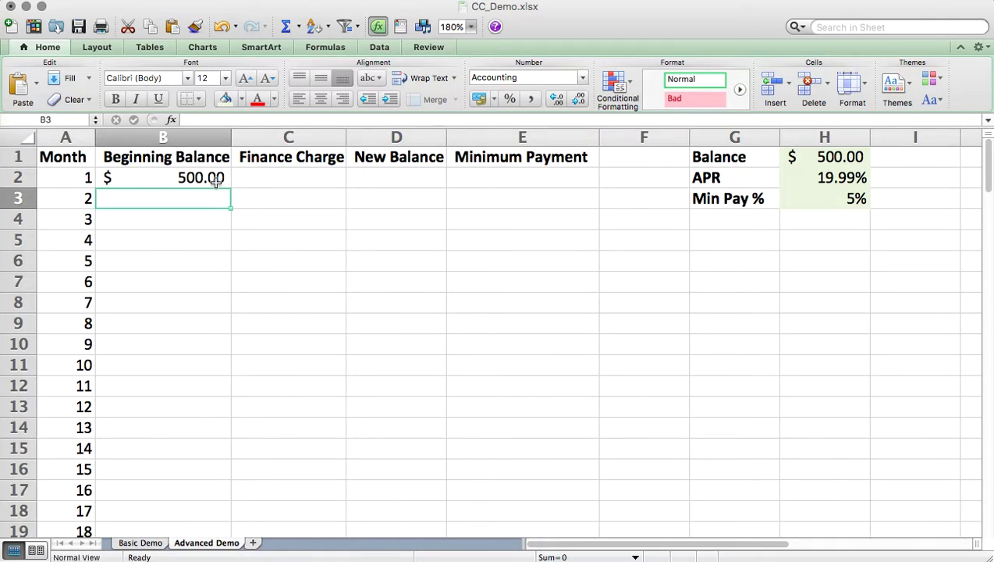
left_click(816, 157)
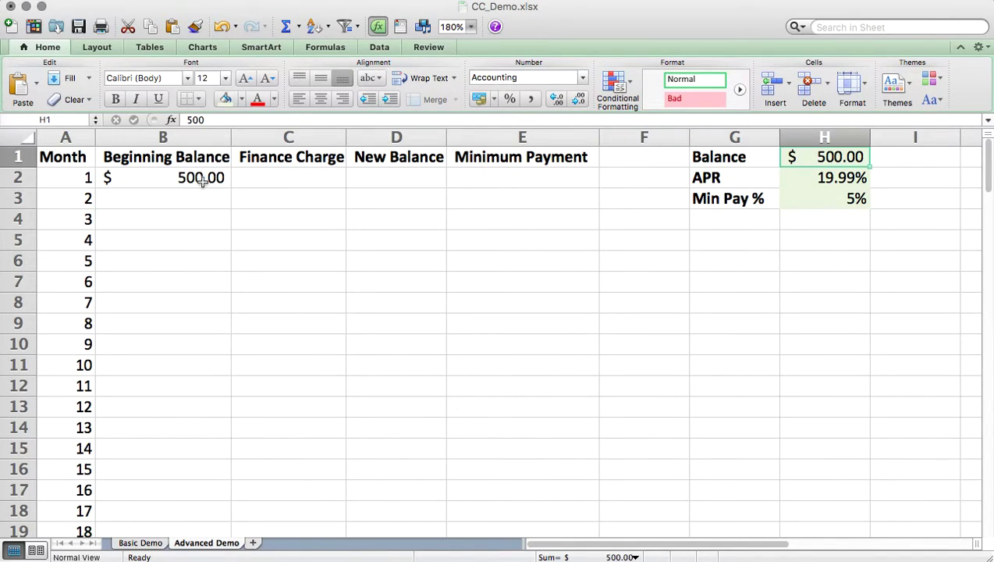
Calculate month 1's Finance Charge in C2 from the beginning balance and APR with the formula =B2*H2/12.
left_click(277, 177)
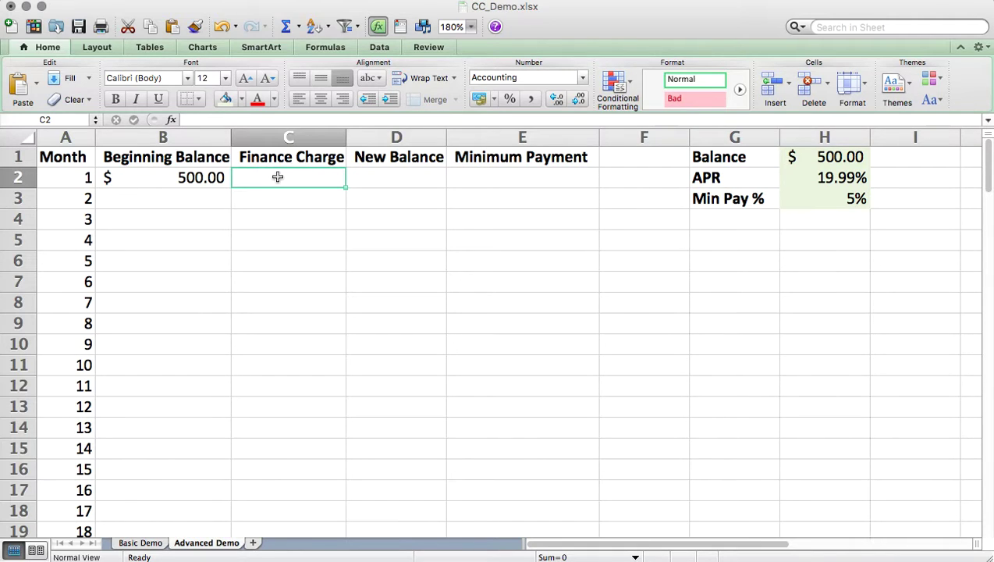
type("=")
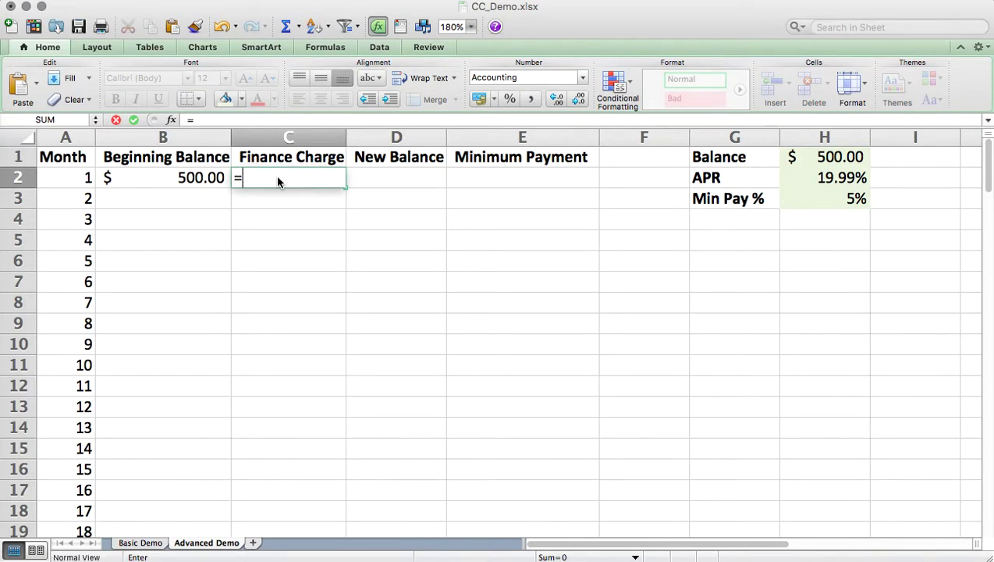
left_click(216, 182)
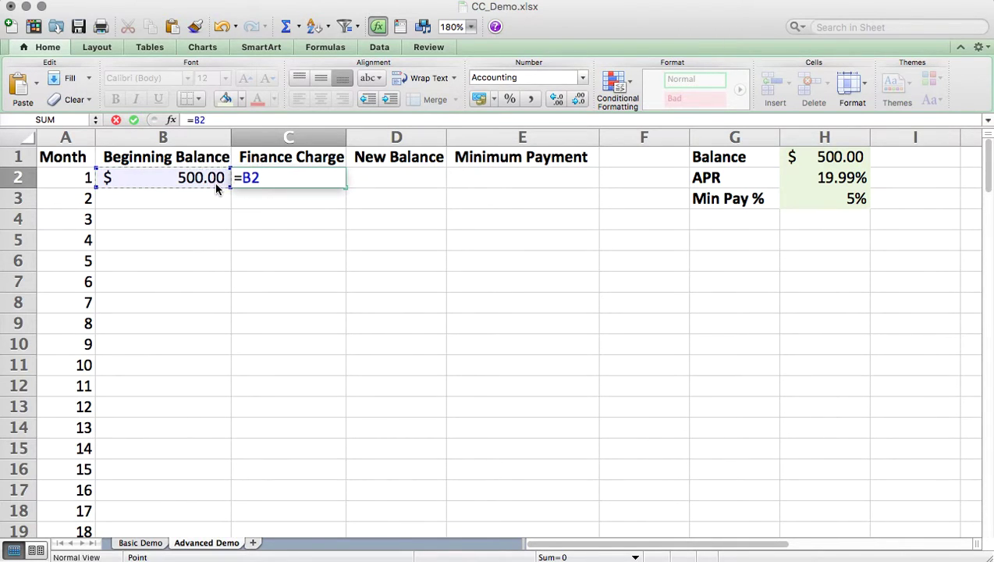
type("*")
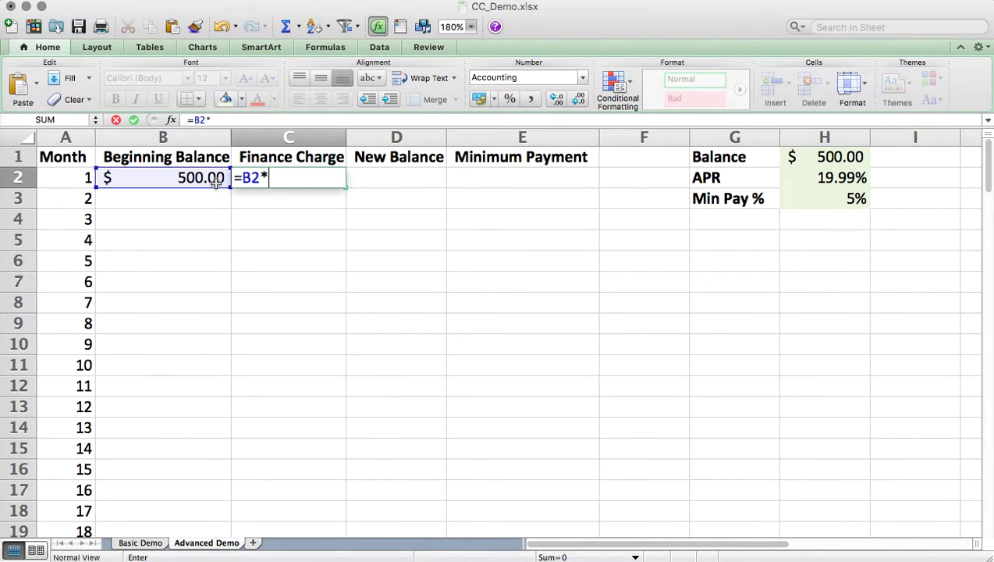
left_click(811, 182)
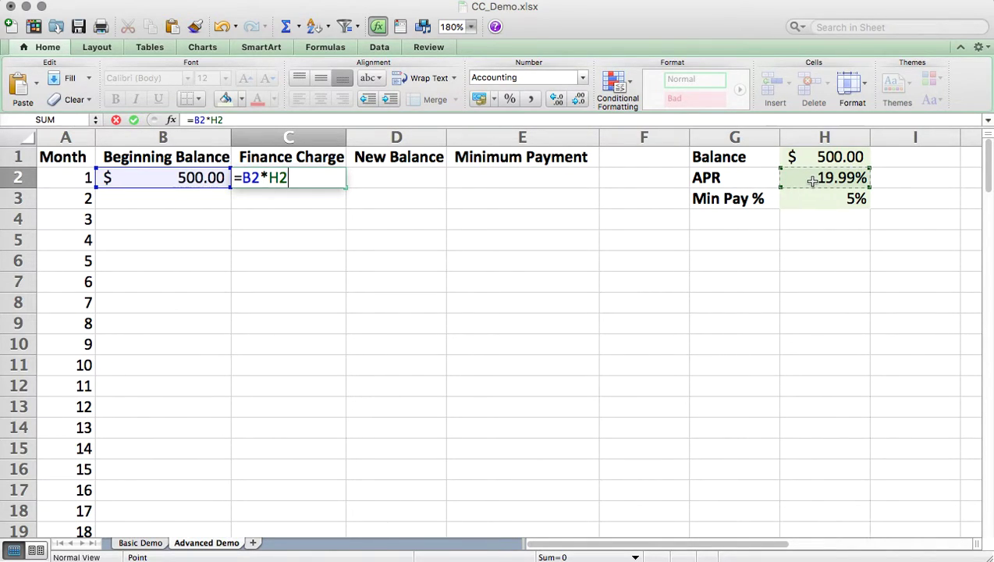
type("/12")
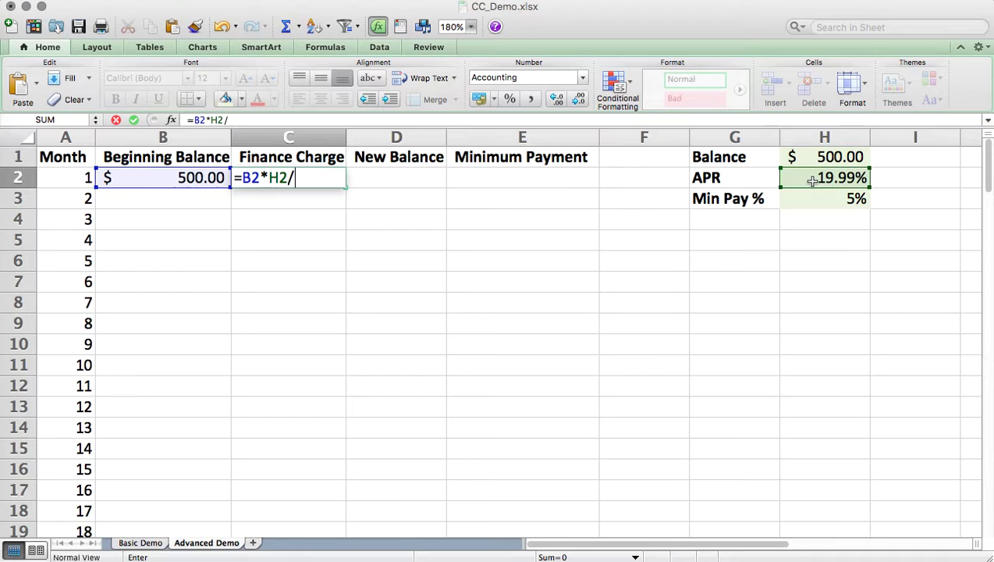
key("Return")
key("Up")
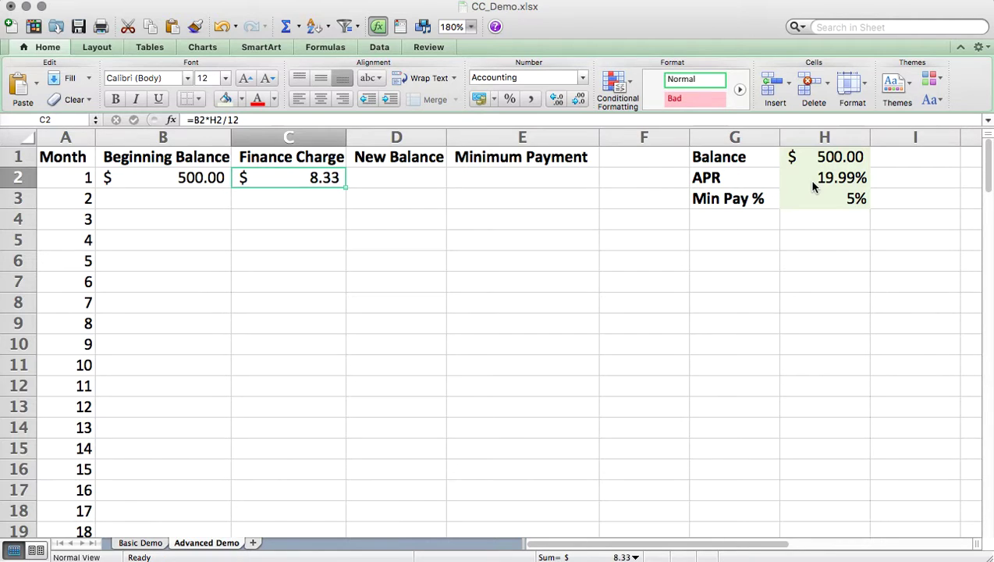
Calculate month 1's New Balance in D2 with the formula =B2+C2.
key("Right")
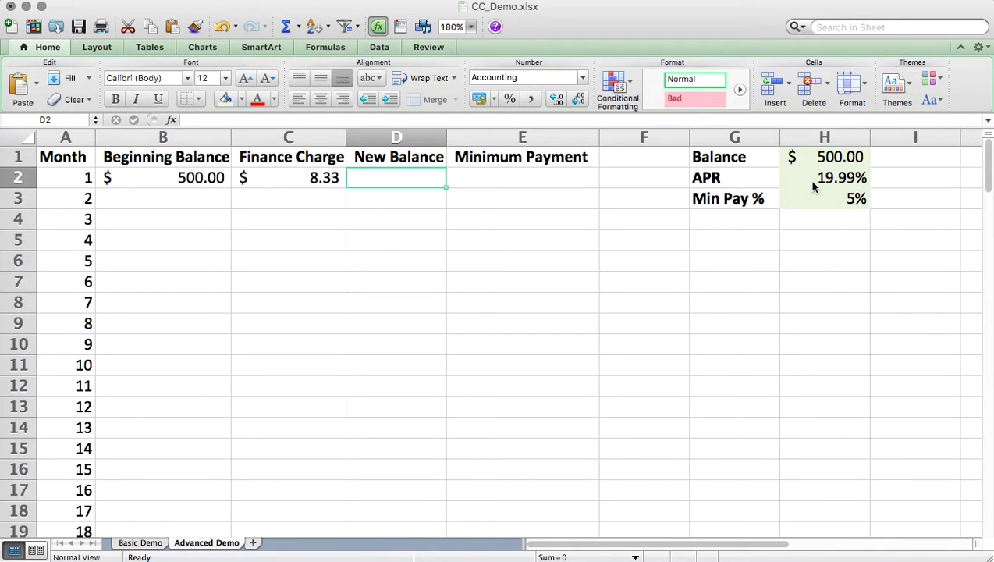
type("=")
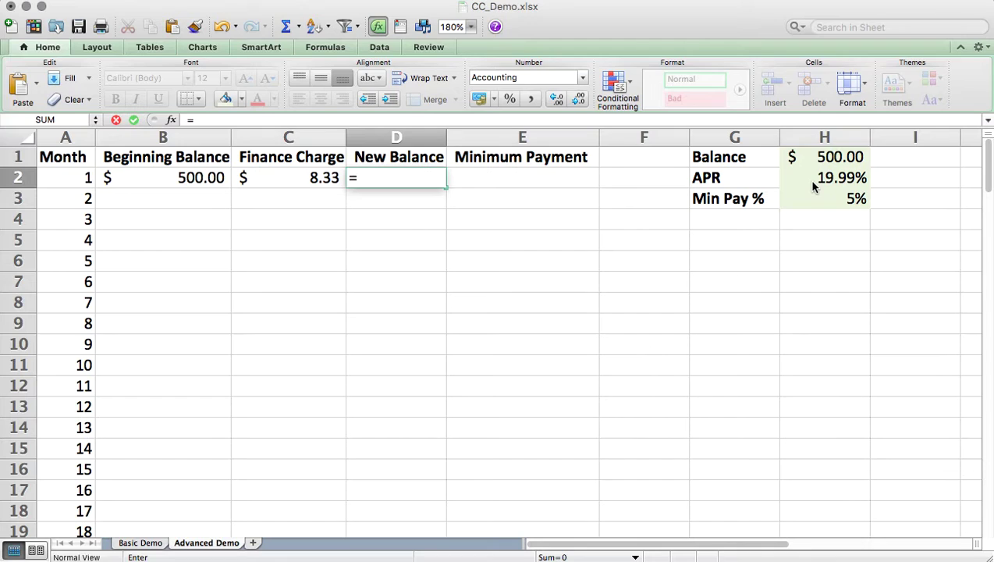
key("Left")
key("Left")
type("+")
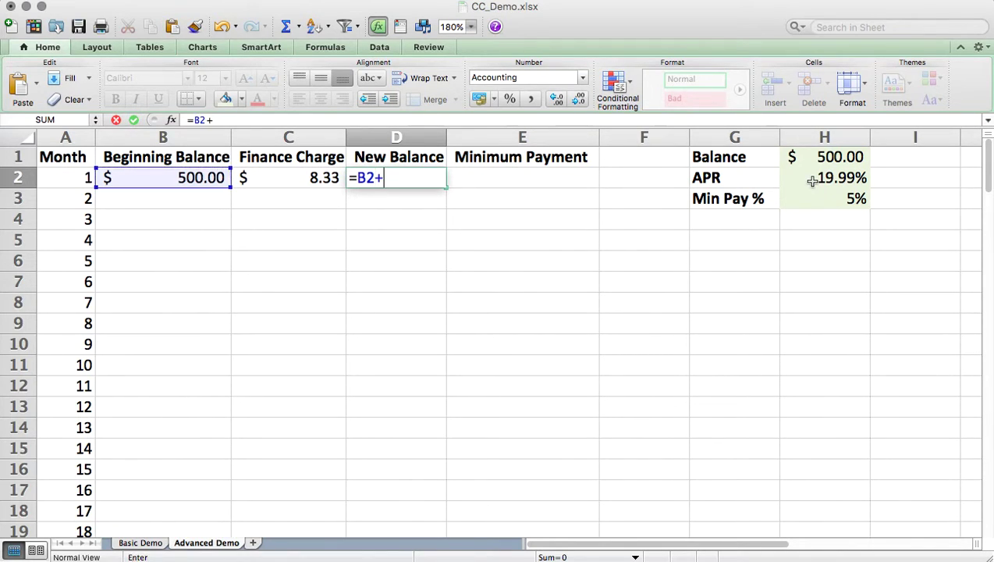
key("Left")
key("Return")
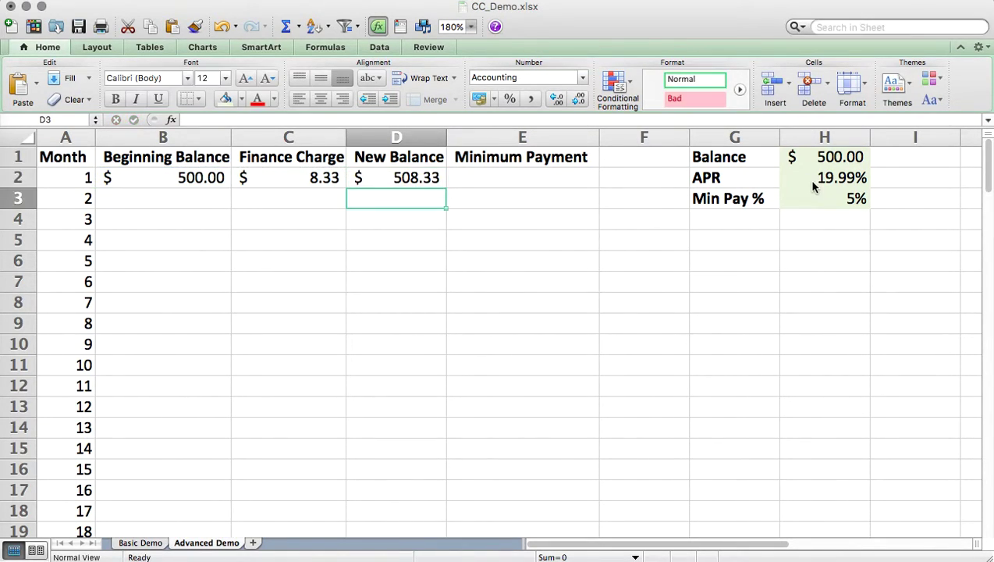
Calculate month 1's Minimum Payment in E2 from the new balance and Min Pay % with the formula =D2*H3.
key("Up")
key("Right")
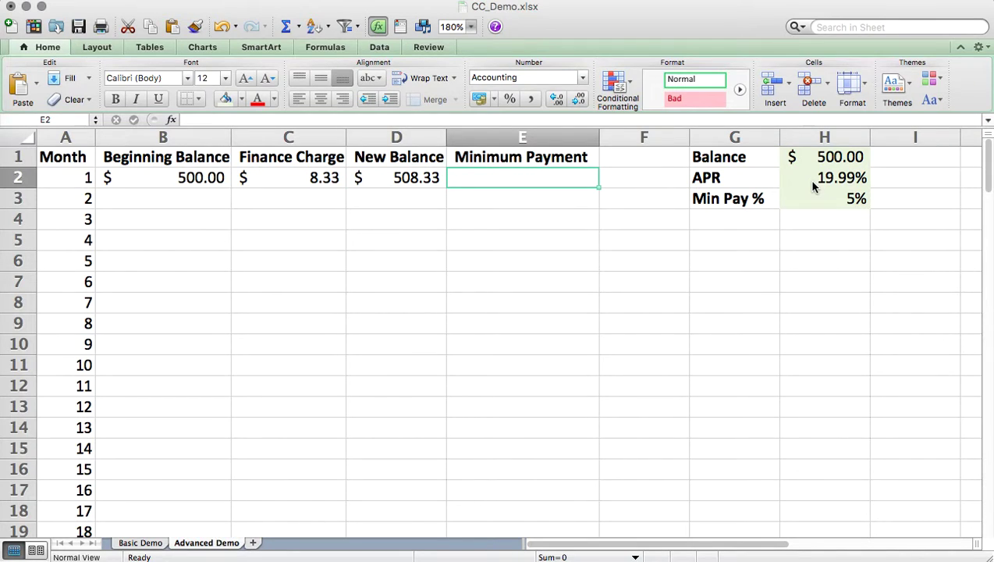
type("=")
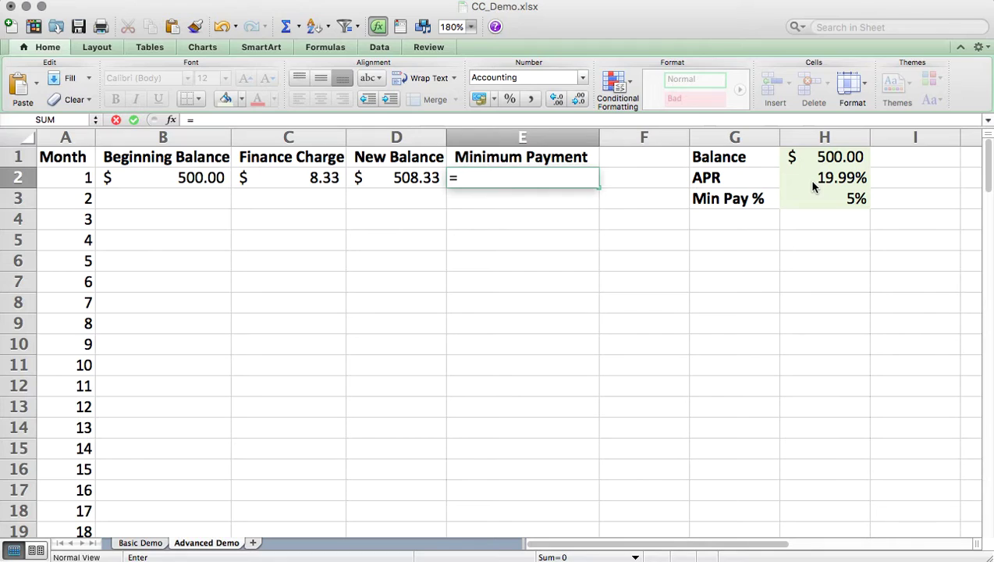
key("Left")
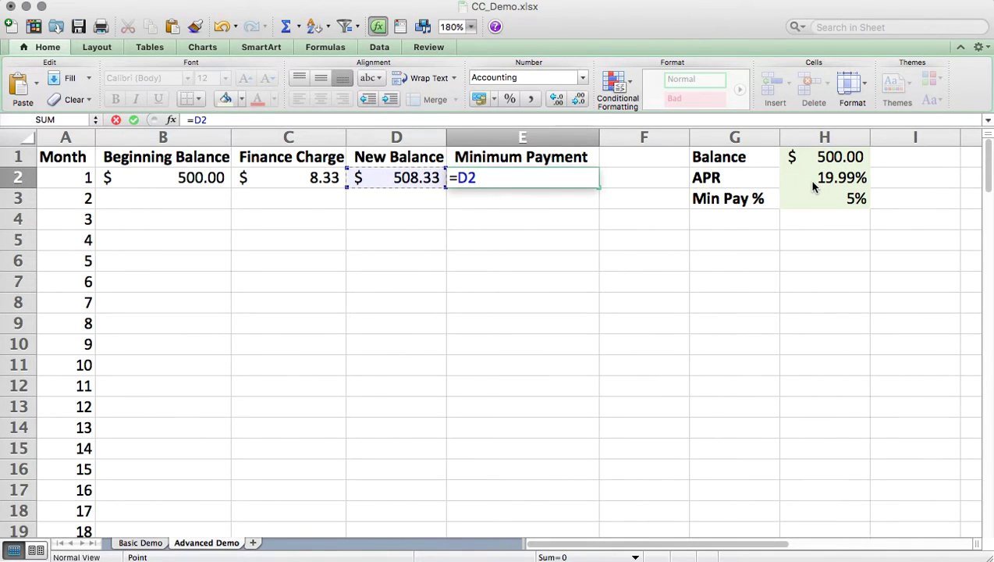
type("*")
left_click(830, 202)
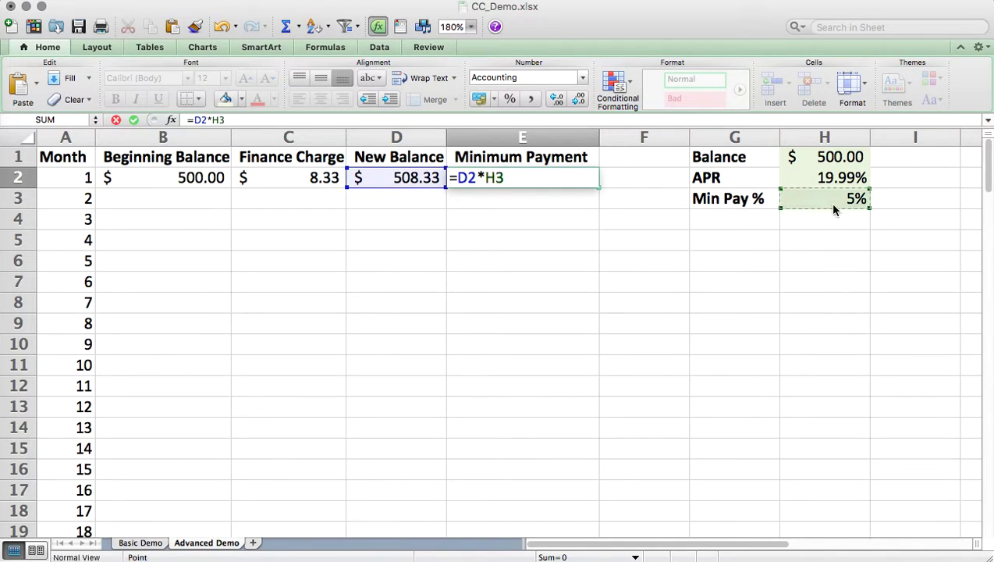
key("Return")
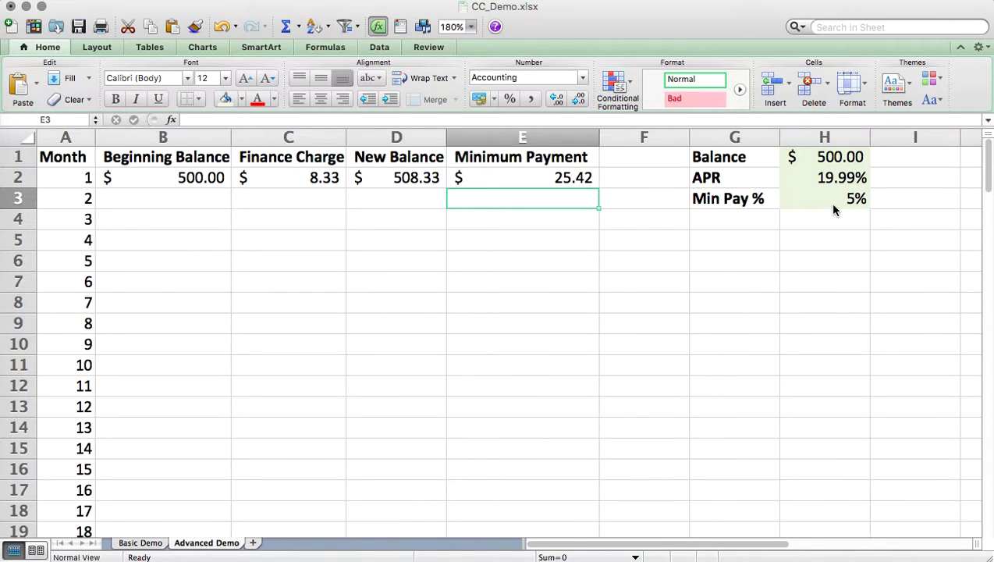
Calculate month 2's Beginning Balance in B3 as new balance minus minimum payment with the formula =D2-E2.
key("Left")
key("Left")
key("Left")
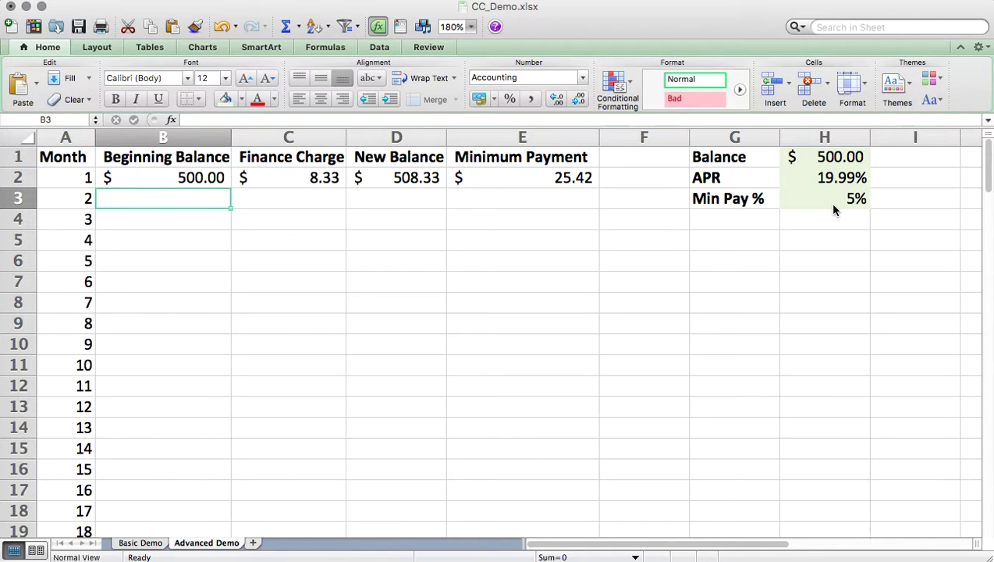
type("=")
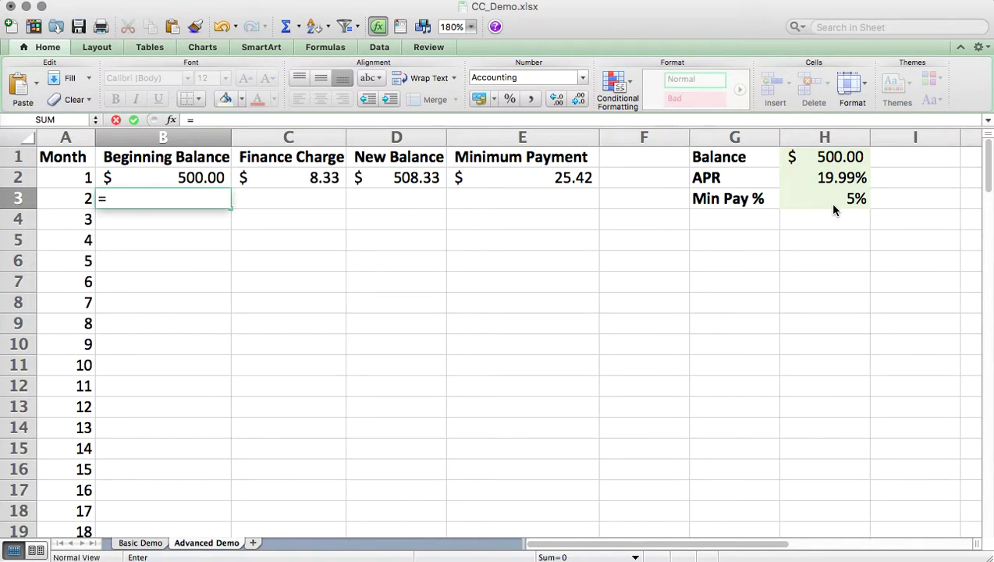
left_click(406, 177)
type("-")
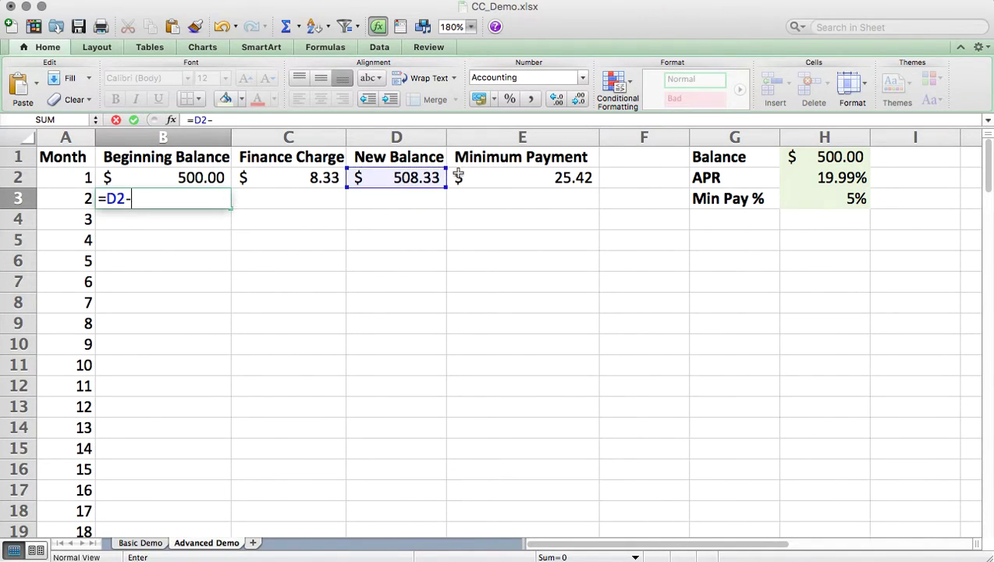
left_click(578, 175)
key("Return")
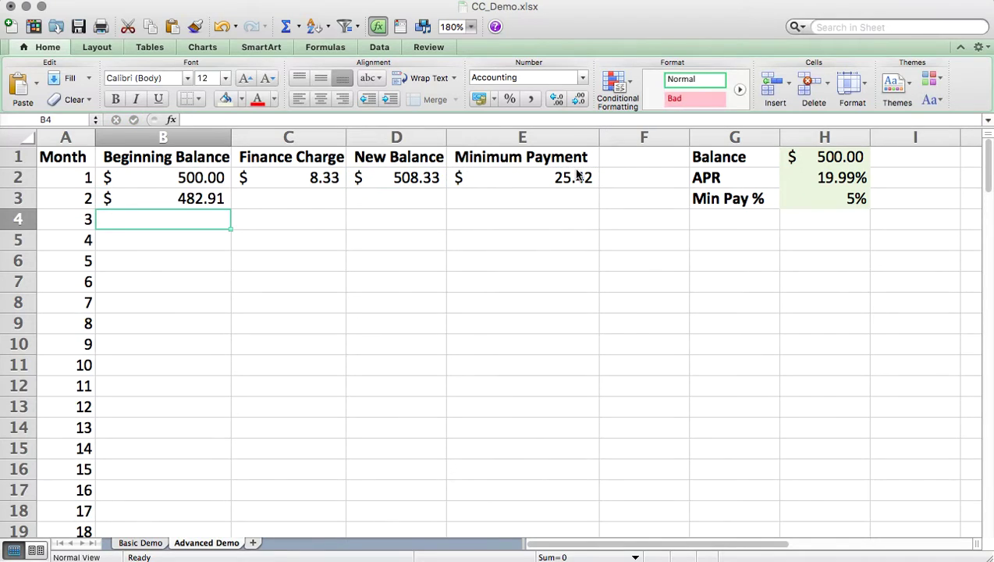
Fill the Beginning Balance formula from B3 down the column for all remaining months.
left_click(191, 198)
left_click(279, 177)
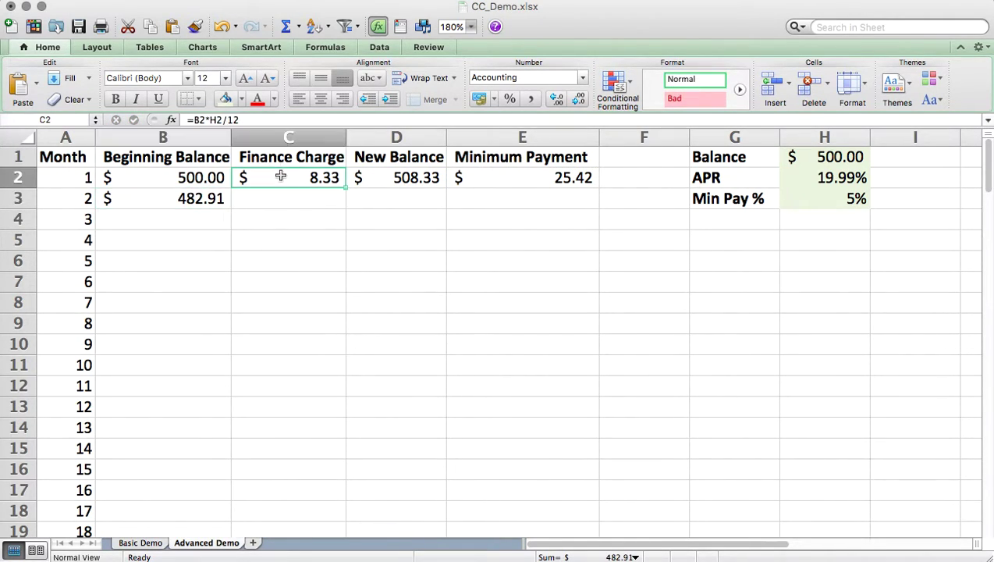
left_click(382, 177)
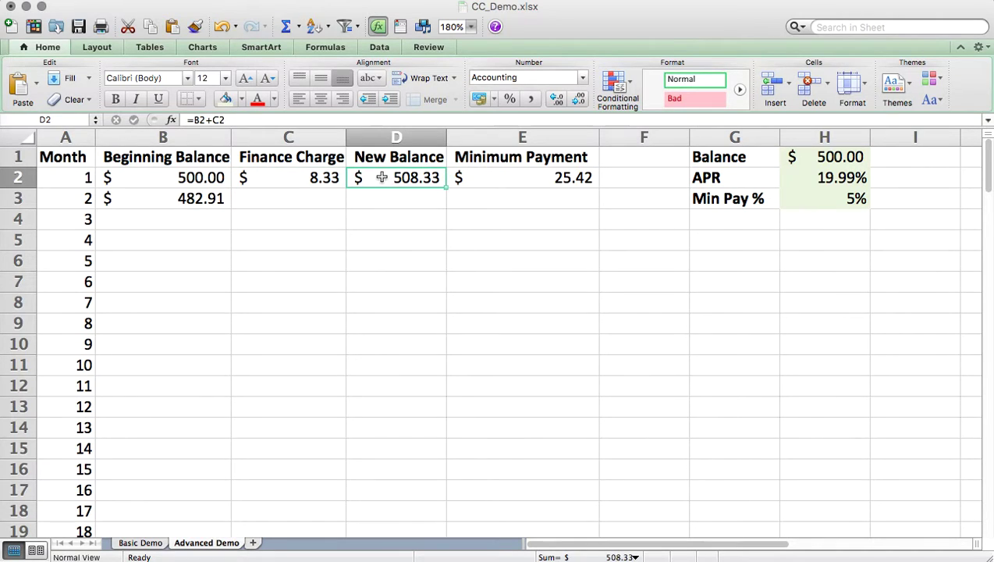
left_click(508, 180)
left_click(399, 246)
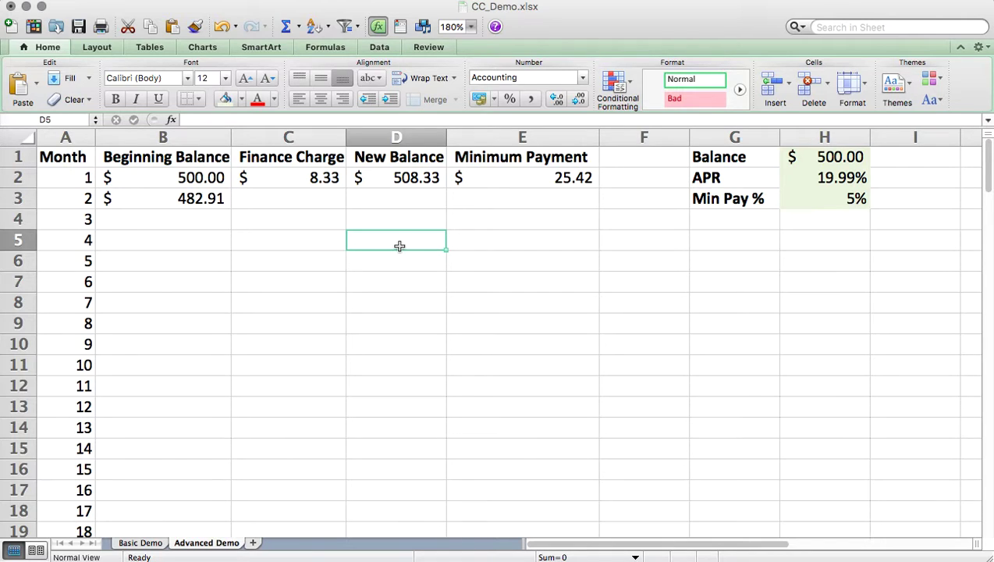
left_click(215, 201)
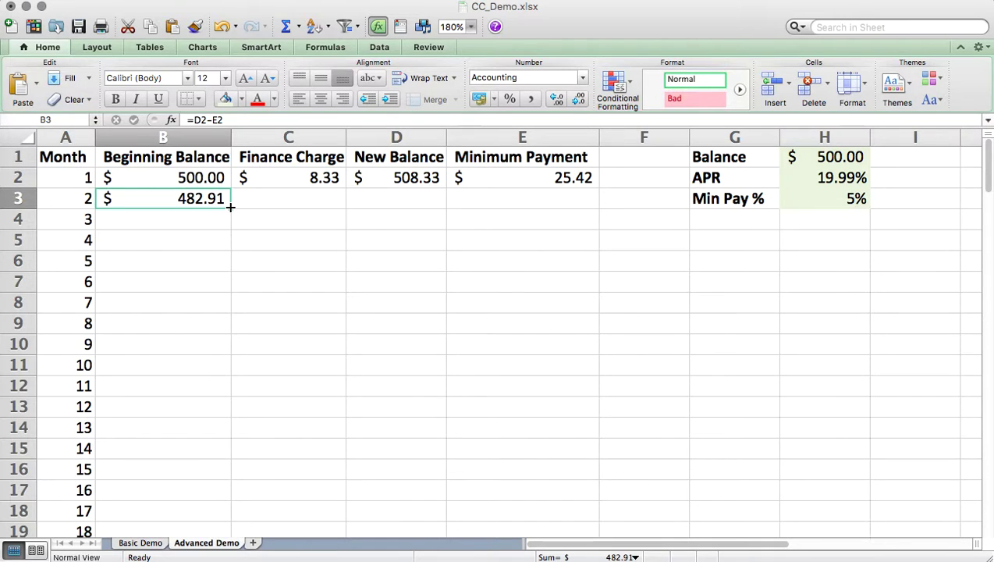
double_click(230, 207)
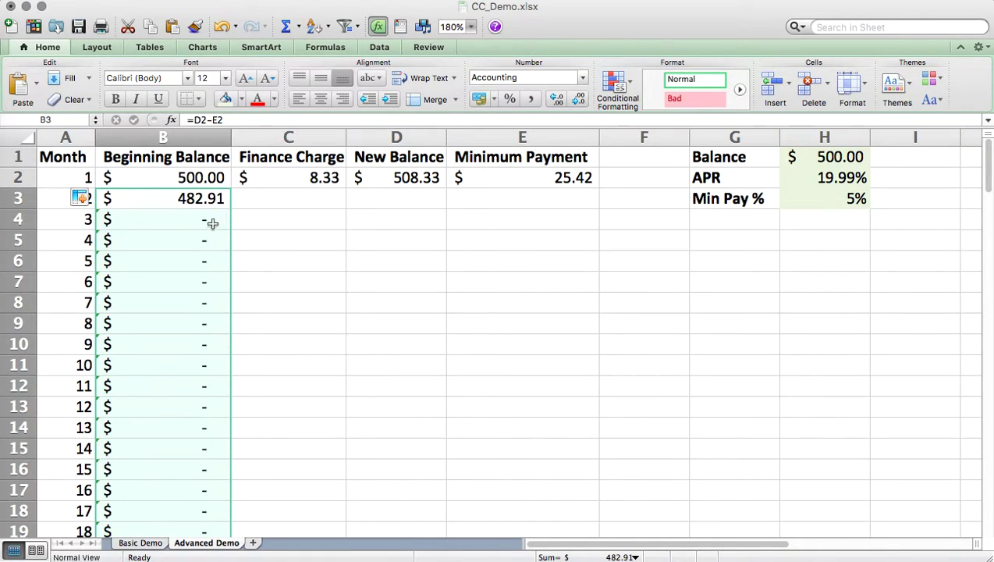
left_click(208, 221)
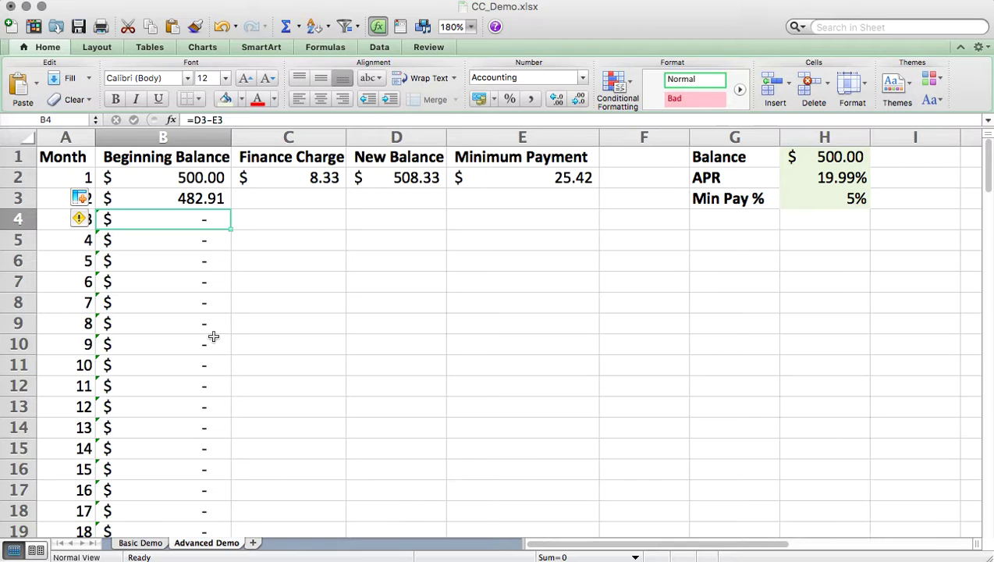
Fill the Finance Charge, New Balance and Minimum Payment formulas from C2, D2 and E2 down their columns for all months.
left_click(312, 178)
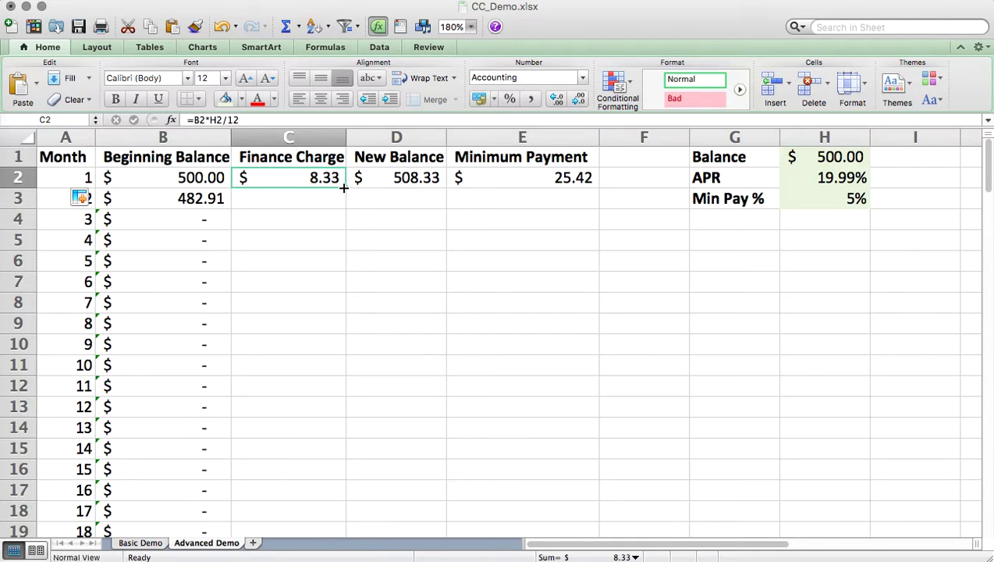
double_click(343, 189)
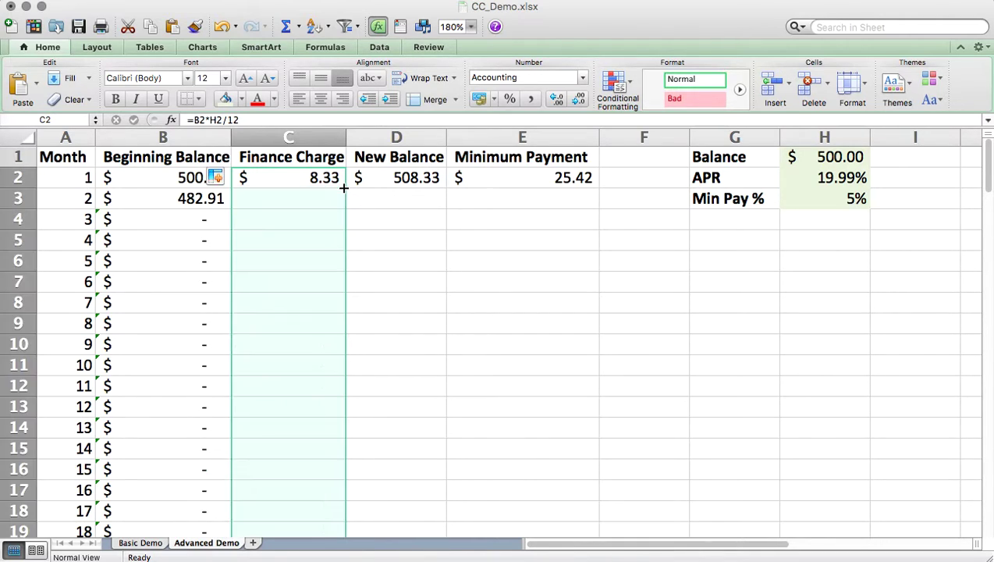
left_click(398, 178)
double_click(448, 186)
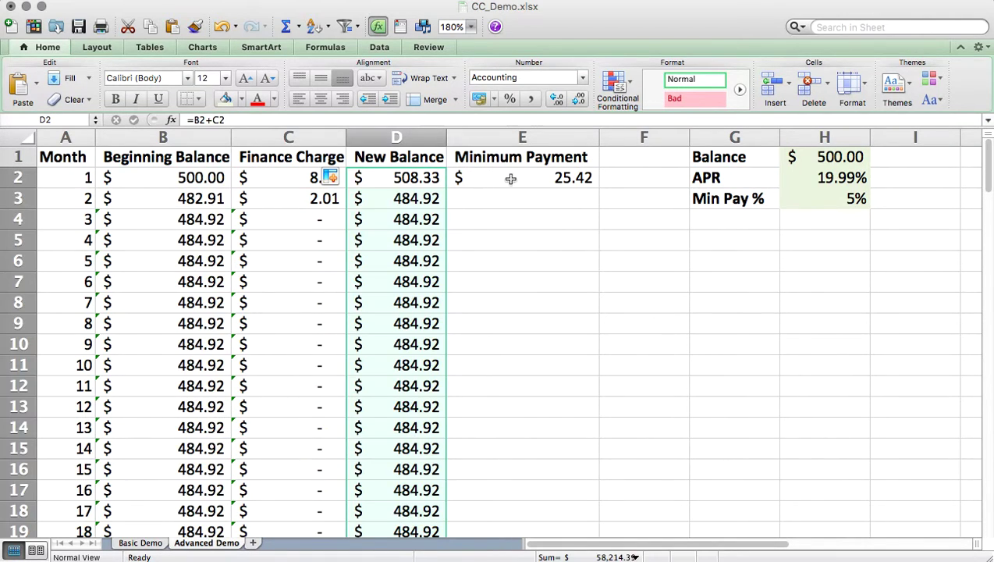
left_click(523, 181)
double_click(600, 188)
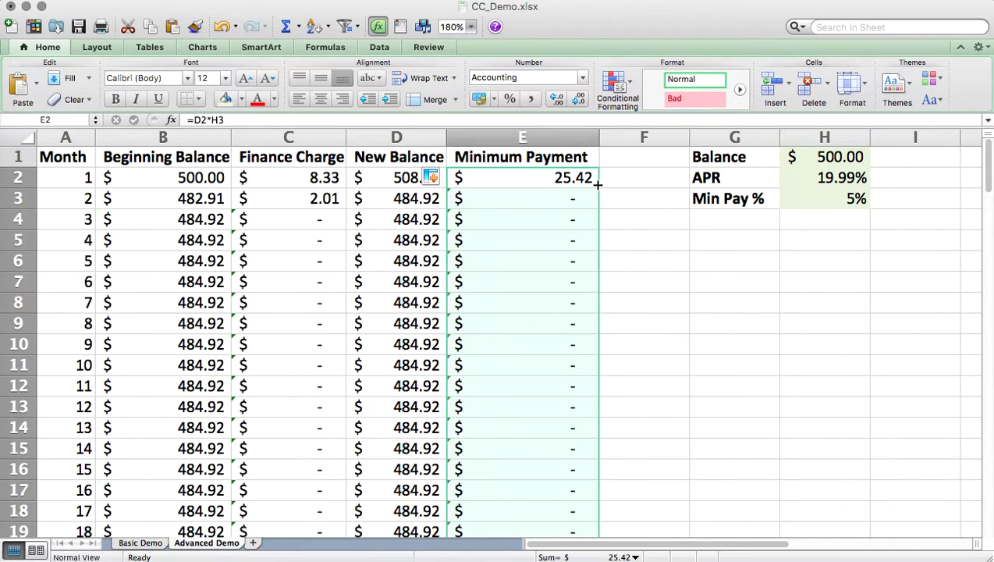
Examine which input cells the filled Minimum Payment formulas in E6 and E3 and the Finance Charge formula in C3 refer to.
left_click(516, 264)
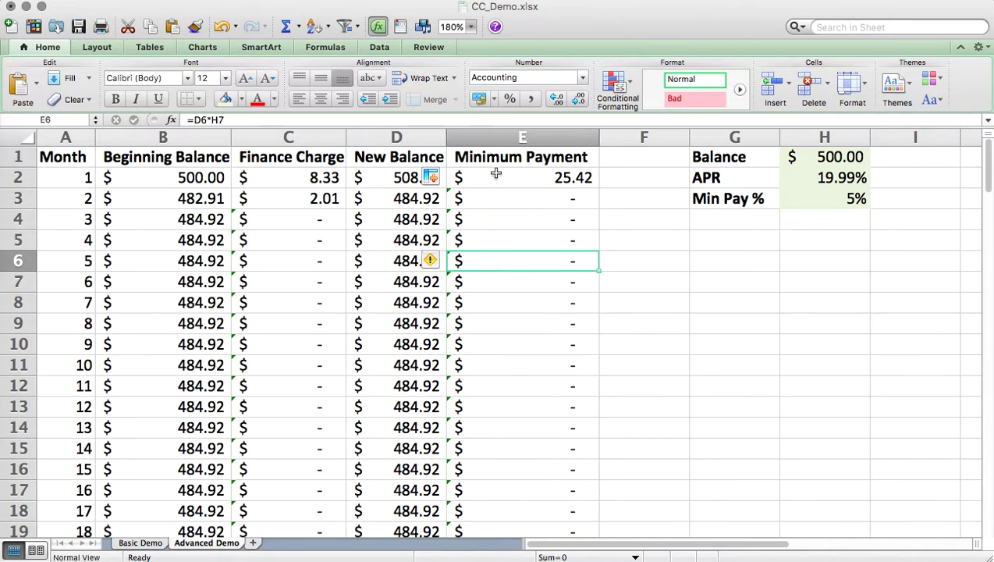
left_click(499, 206)
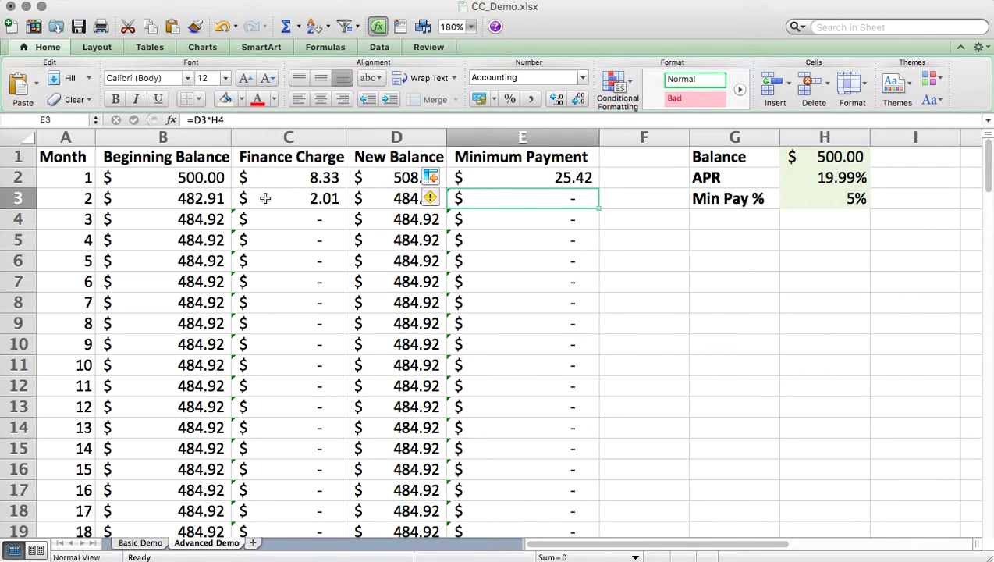
left_click(271, 198)
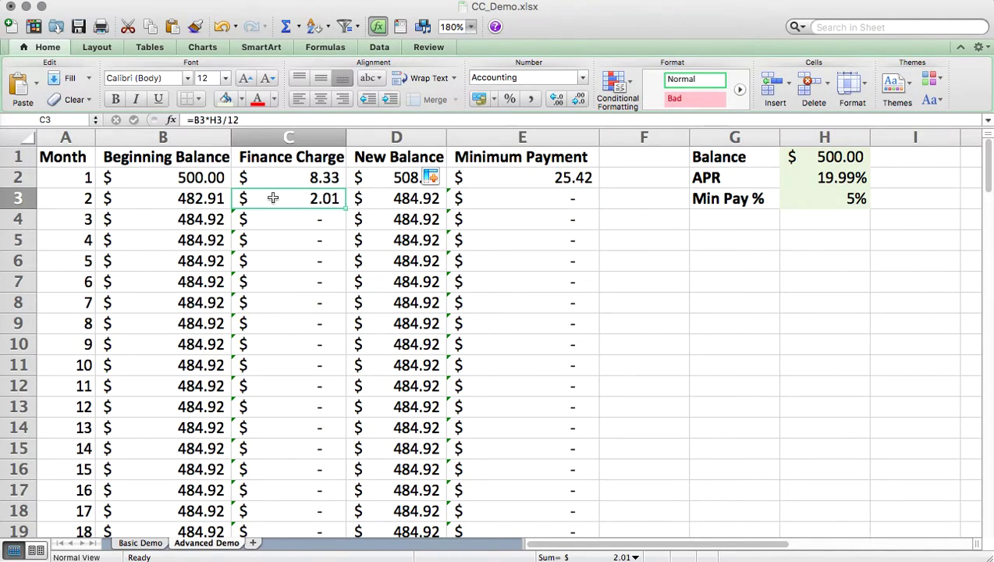
left_click(270, 119)
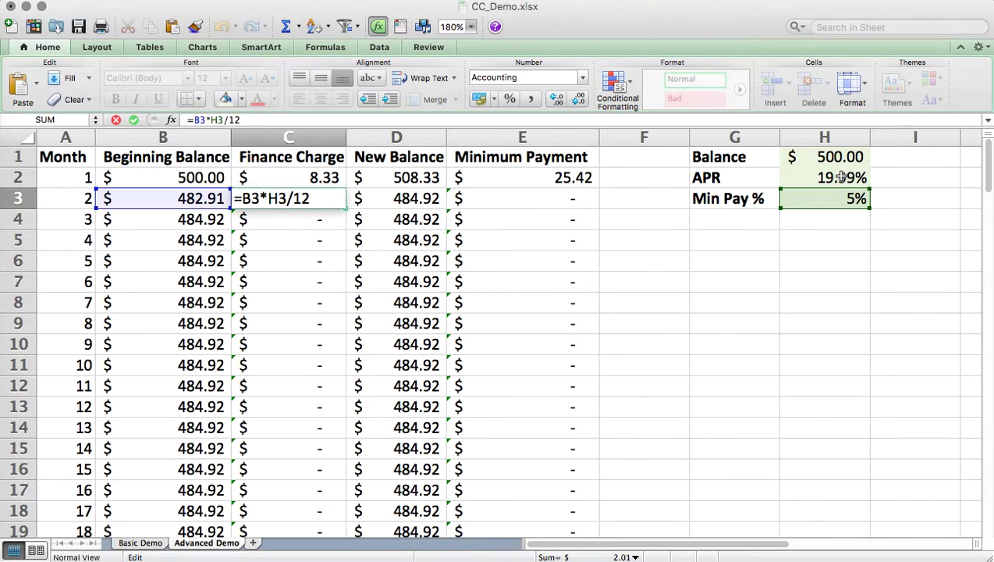
key("Return")
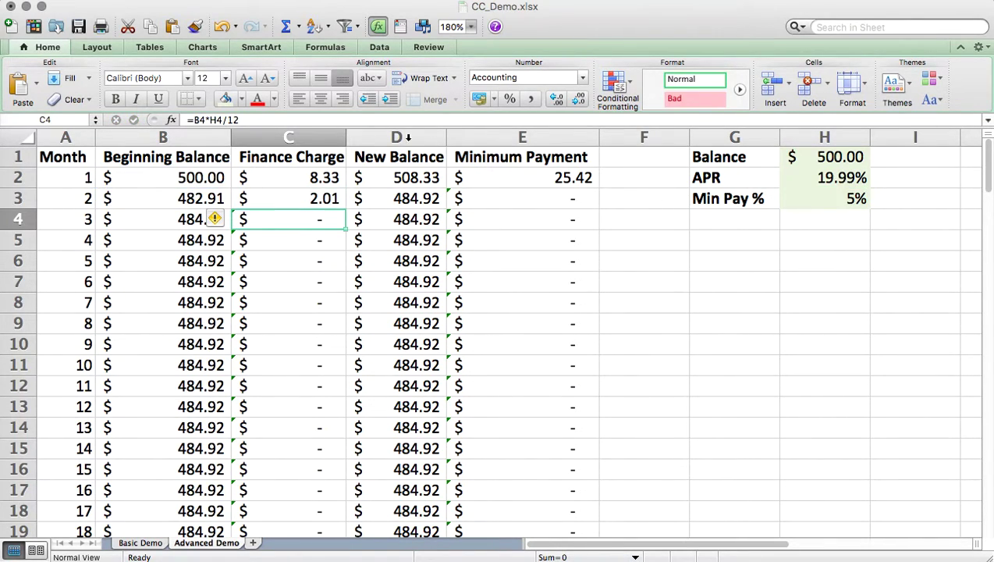
Compare the cell references in the Finance Charge formulas in C2 through C5, checking which ones point to the APR cell.
left_click(306, 121)
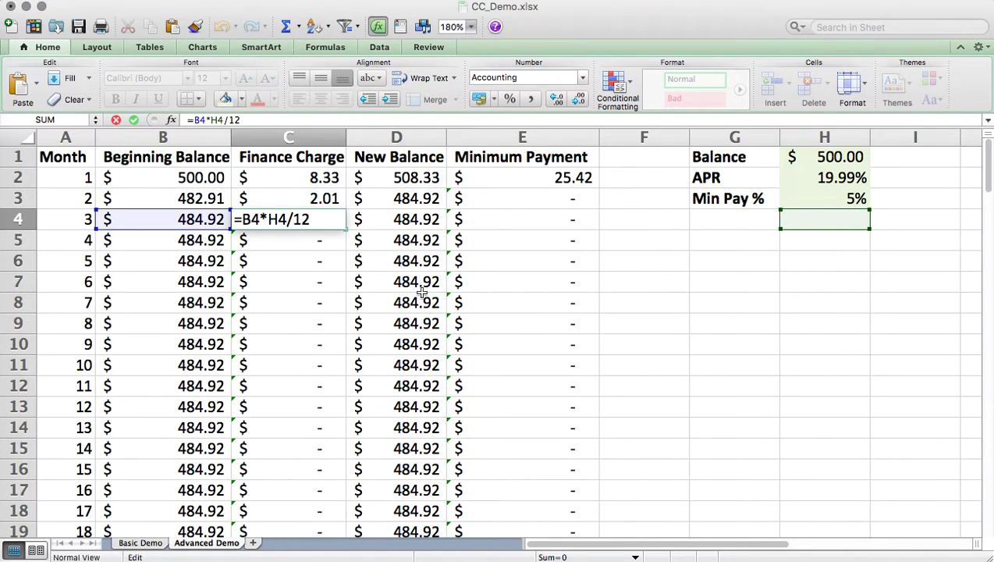
key("Return")
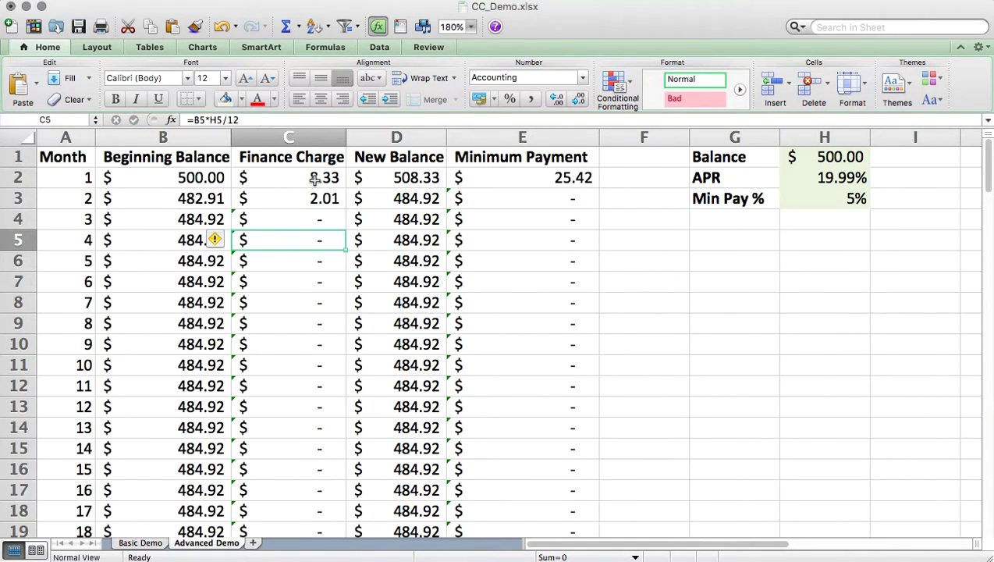
left_click(314, 179)
left_click(244, 121)
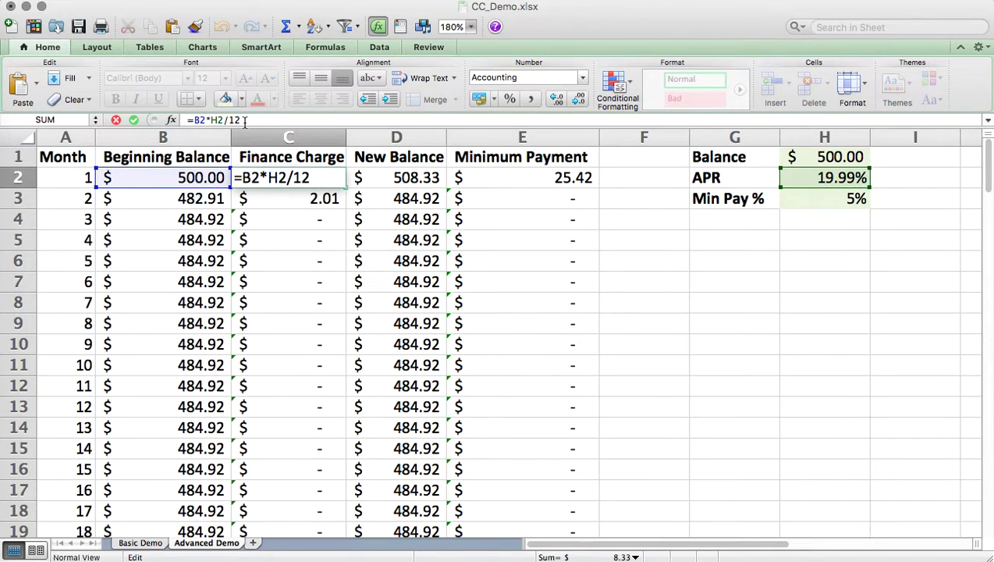
key("Return")
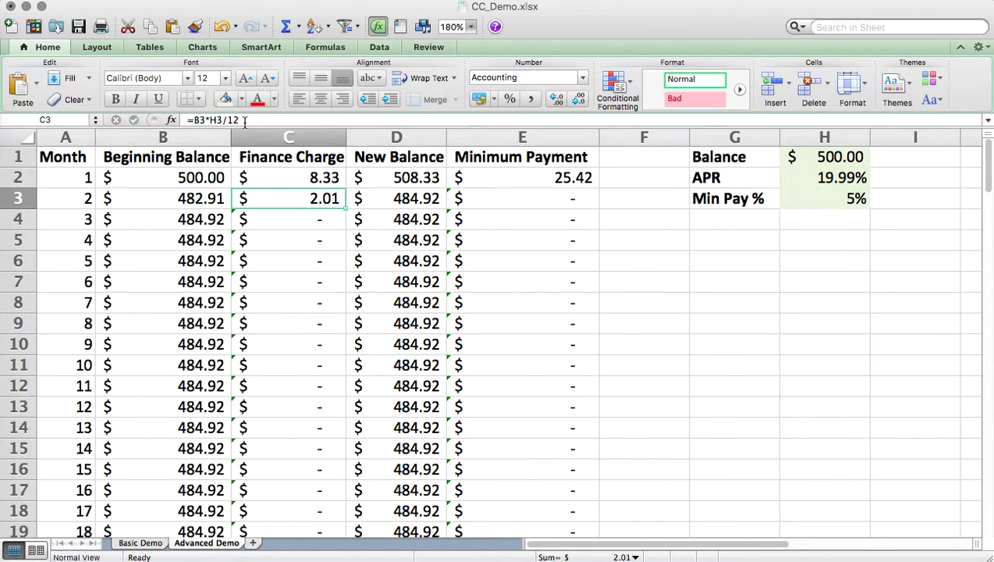
key("Down")
key("Down")
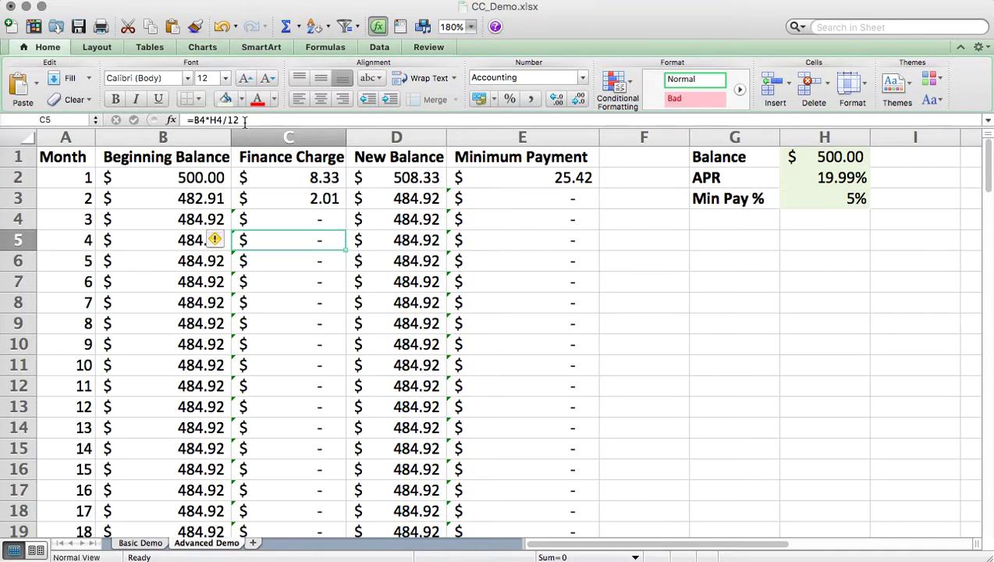
key("Up")
key("Up")
key("Up")
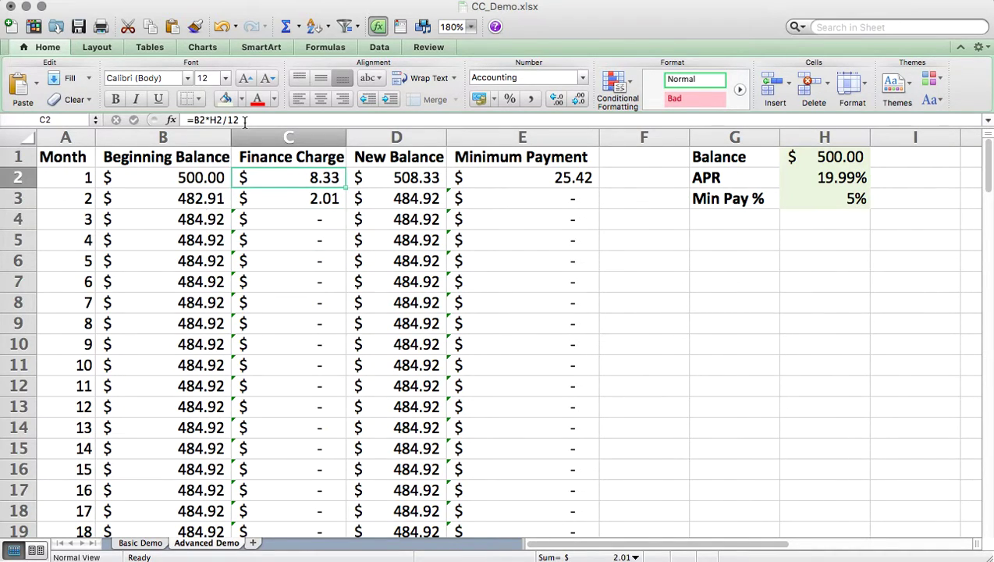
Make the APR reference absolute in C2's Finance Charge formula, =B2*$H$2/12, and fill it down the column for all months.
left_click(244, 121)
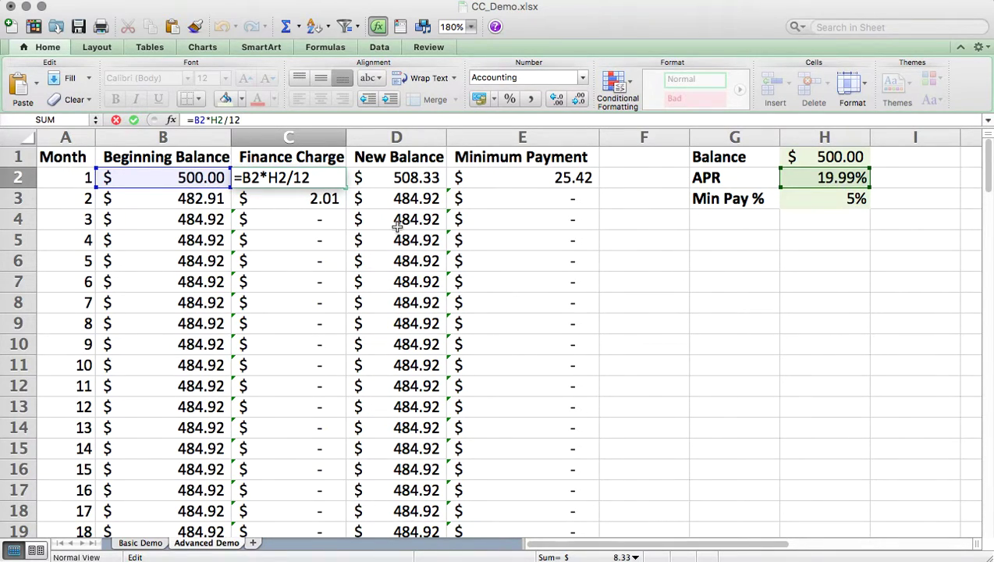
key("Left")
key("Left")
key("Left")
key("Left")
key("Left")
left_click(210, 121)
type("$")
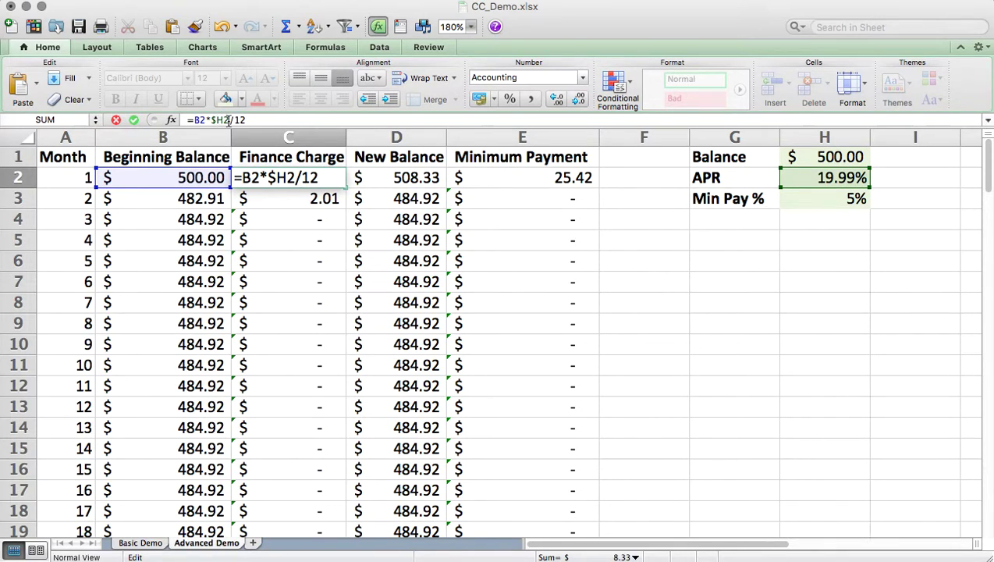
left_click(226, 121)
type("$")
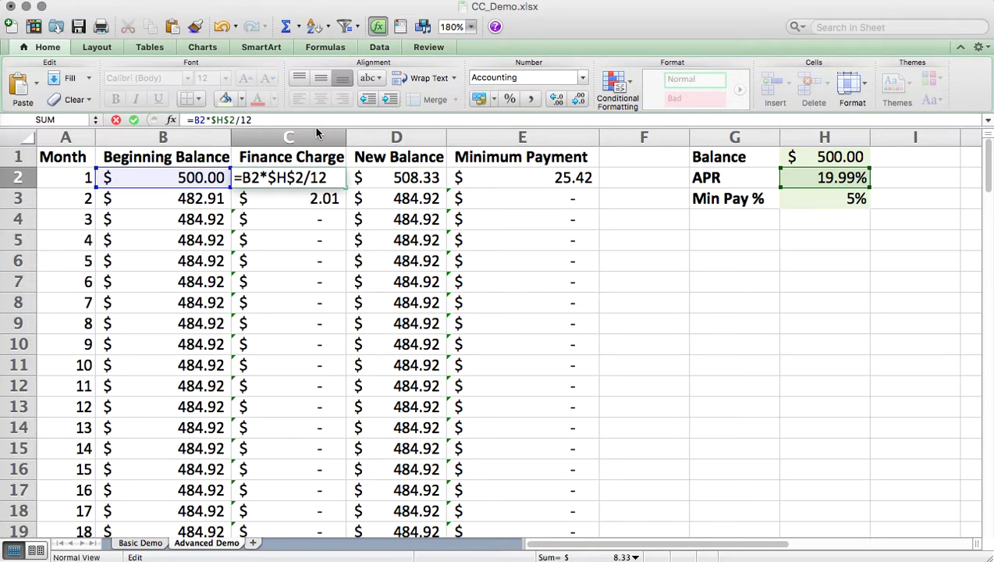
key("Return")
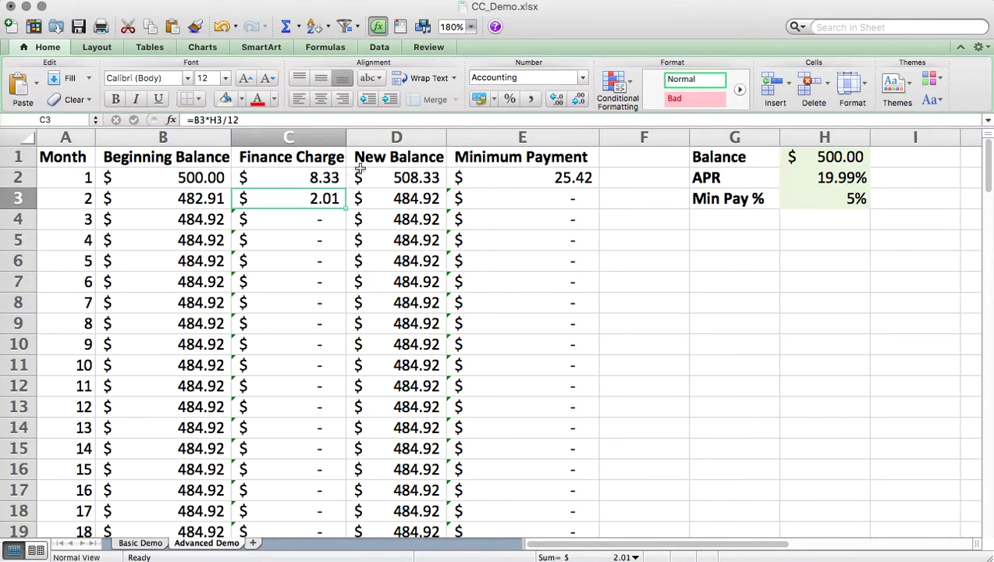
left_click(322, 175)
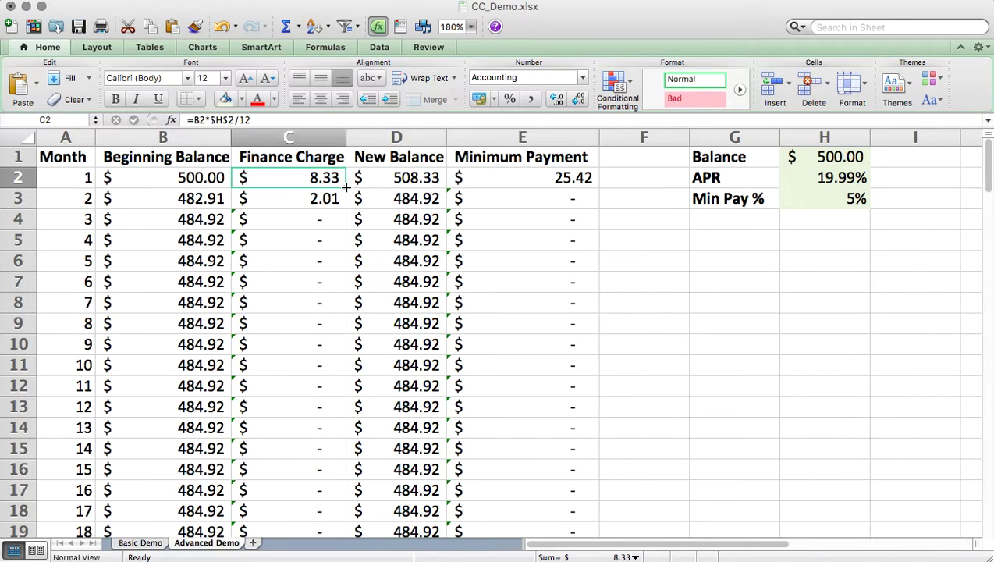
double_click(345, 187)
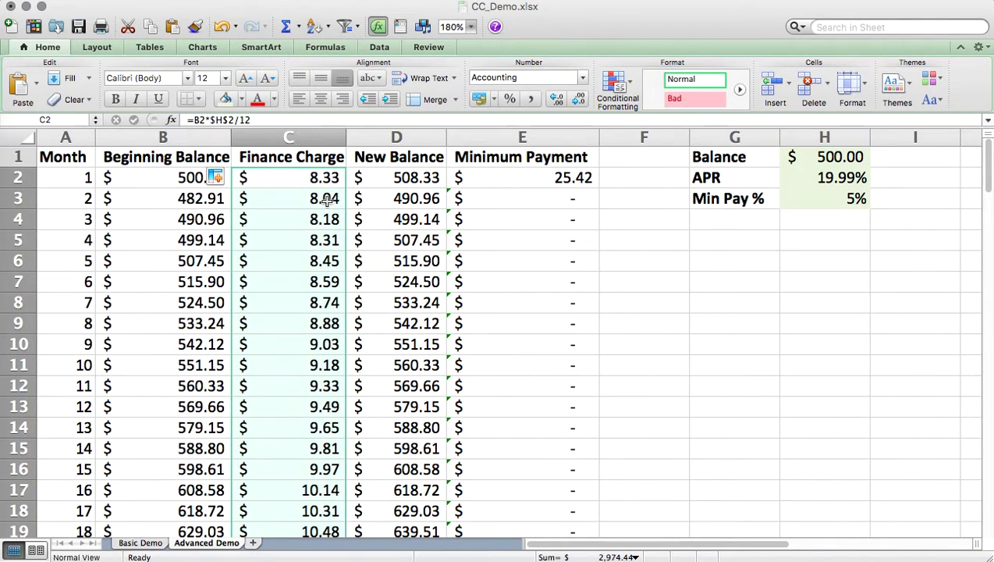
Check the references in the refilled Finance Charge formulas in C3 to C5 and in the New Balance formula in D3.
left_click(327, 199)
left_click(309, 218)
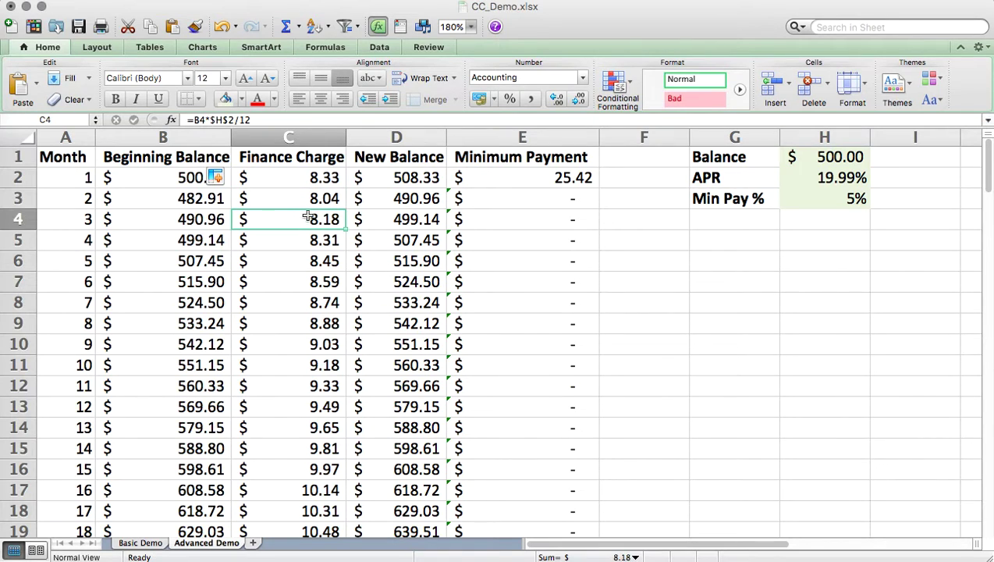
left_click(306, 238)
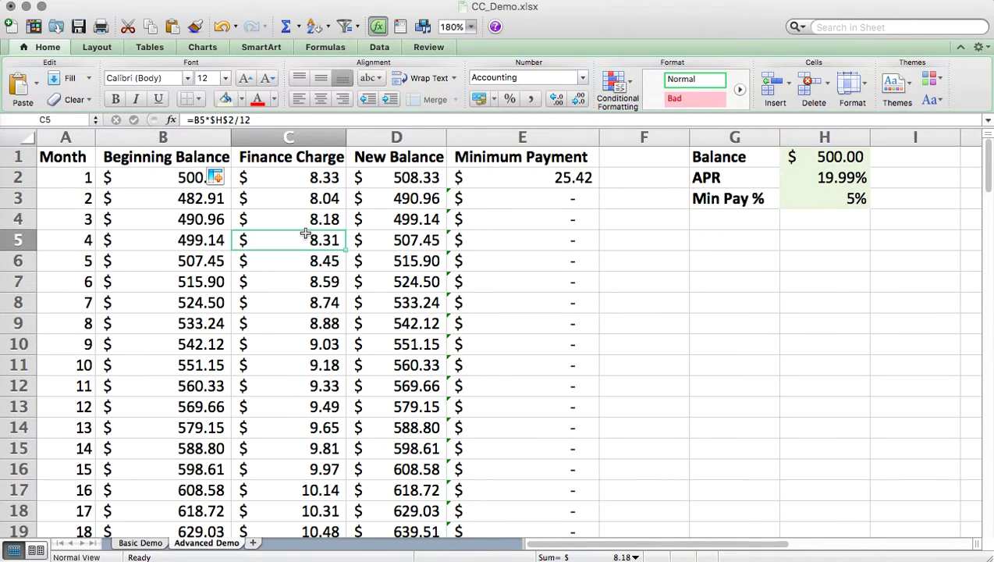
left_click(245, 123)
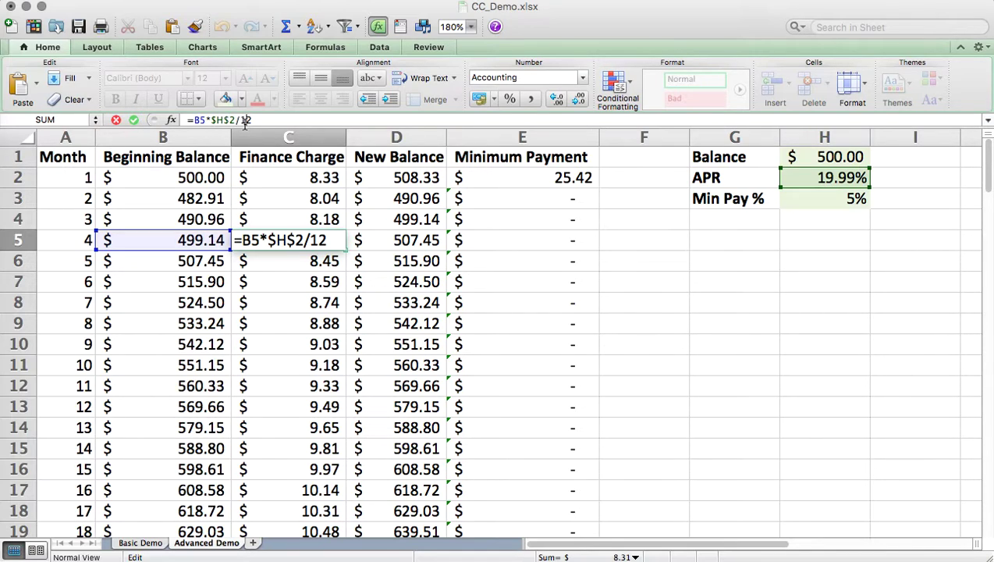
key("Return")
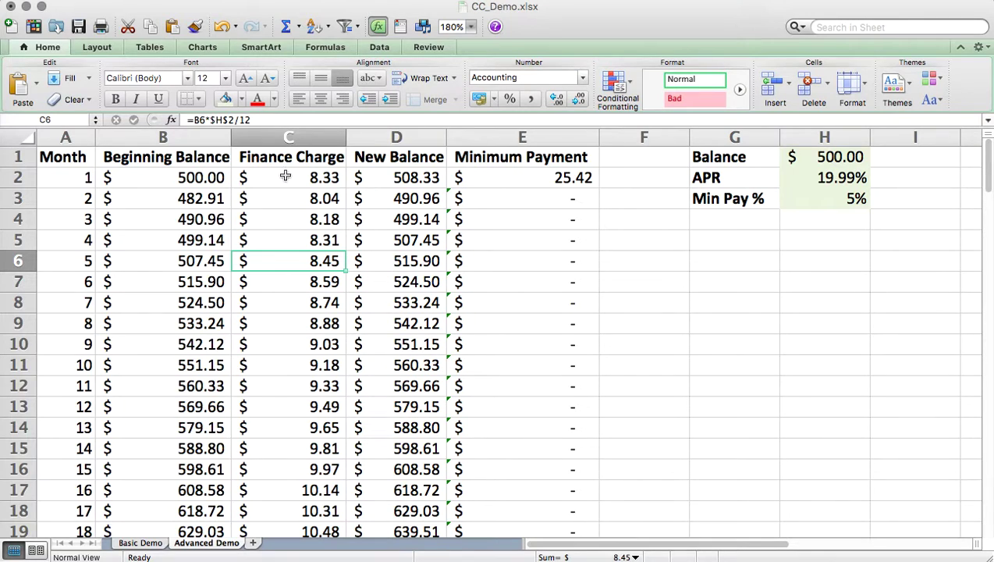
left_click(286, 177)
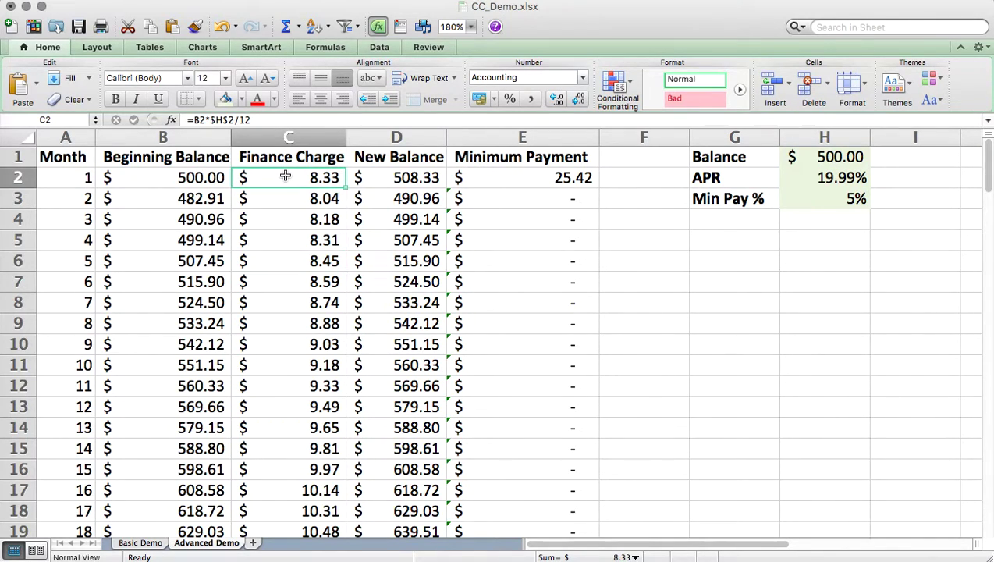
left_click(404, 198)
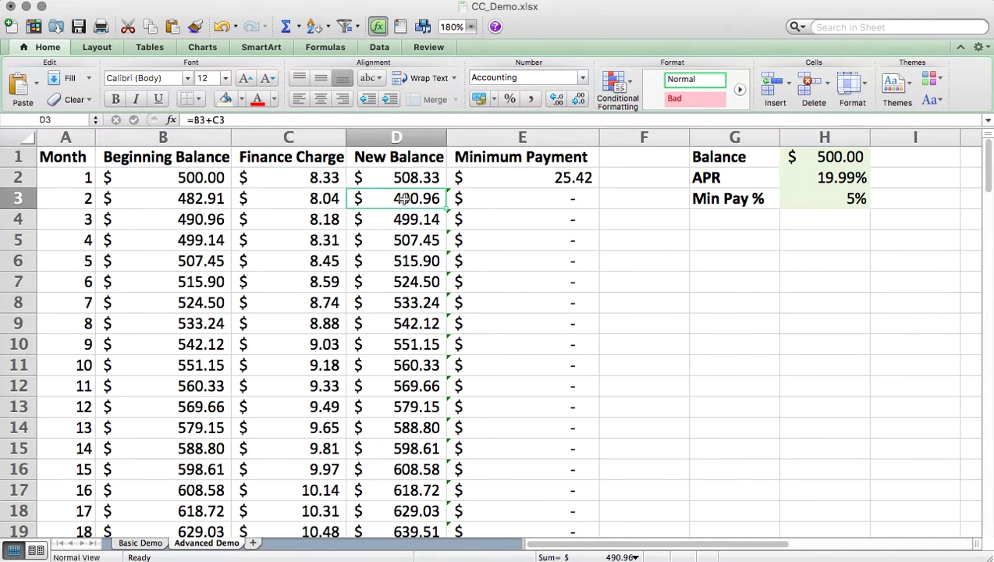
left_click(279, 116)
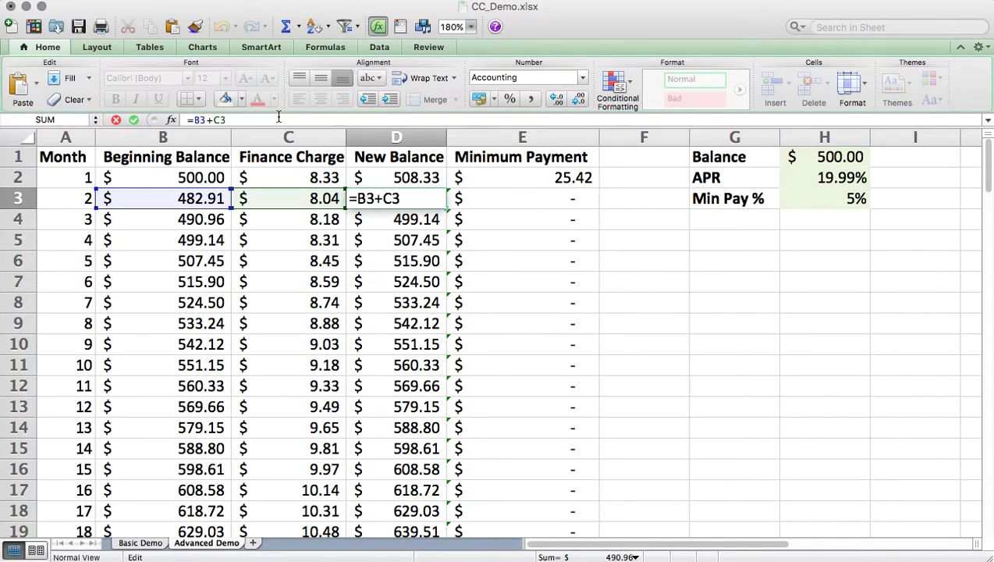
key("Return")
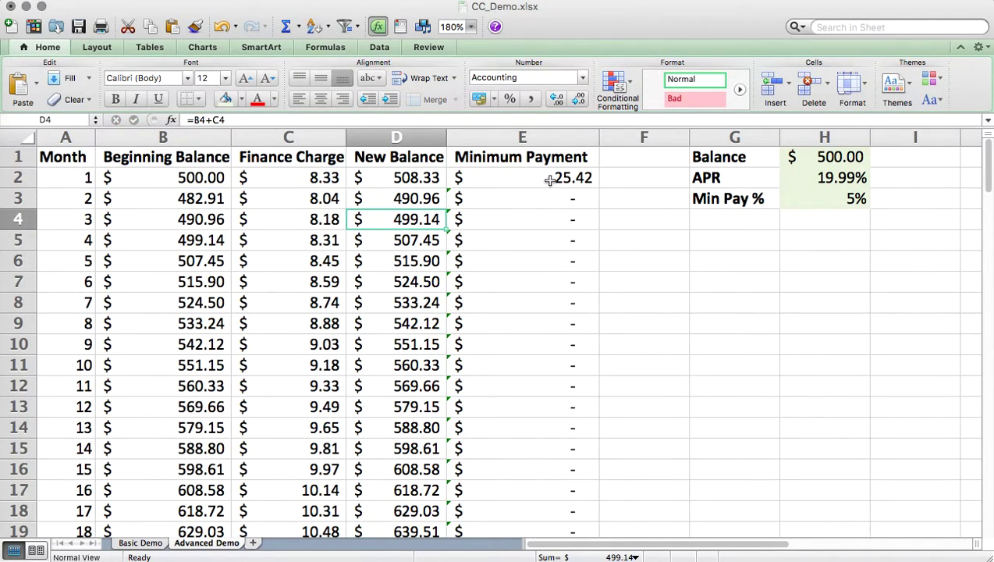
Make the Min Pay % reference absolute in E2's Minimum Payment formula, =D2*$H$3, and fill it down for all months.
left_click(551, 180)
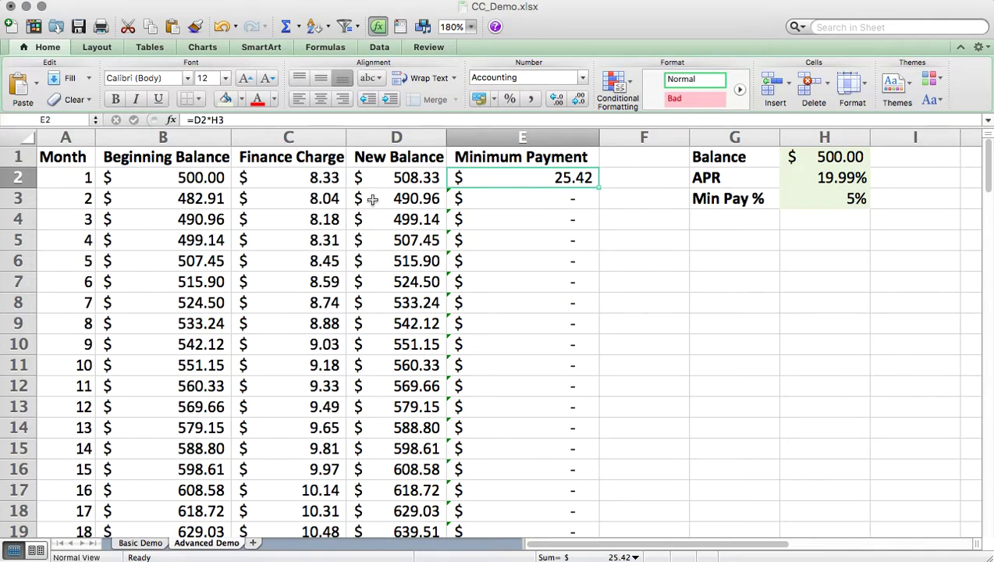
left_click(264, 121)
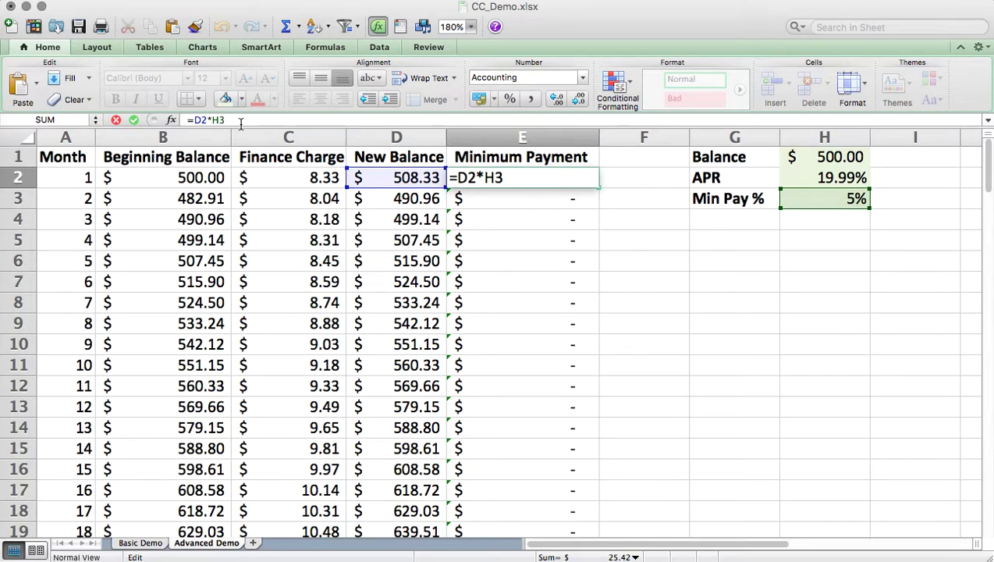
left_click(212, 121)
type("$")
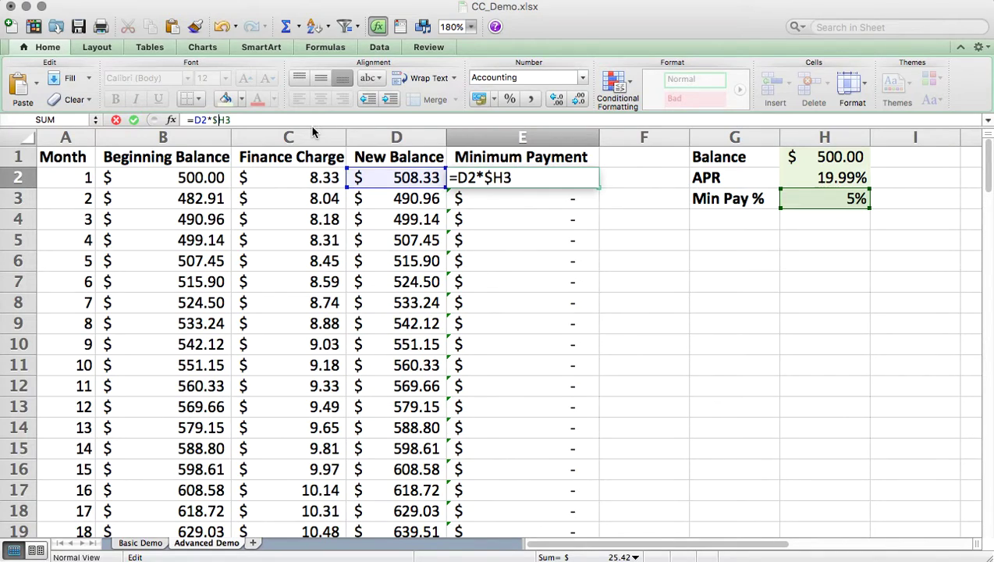
left_click(226, 120)
type("$")
key("Return")
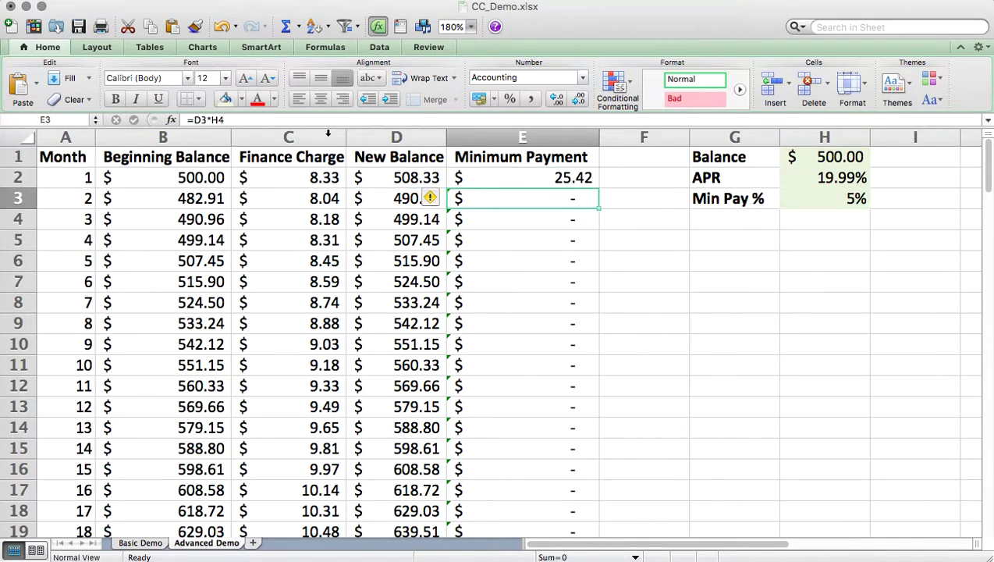
left_click(571, 180)
double_click(598, 188)
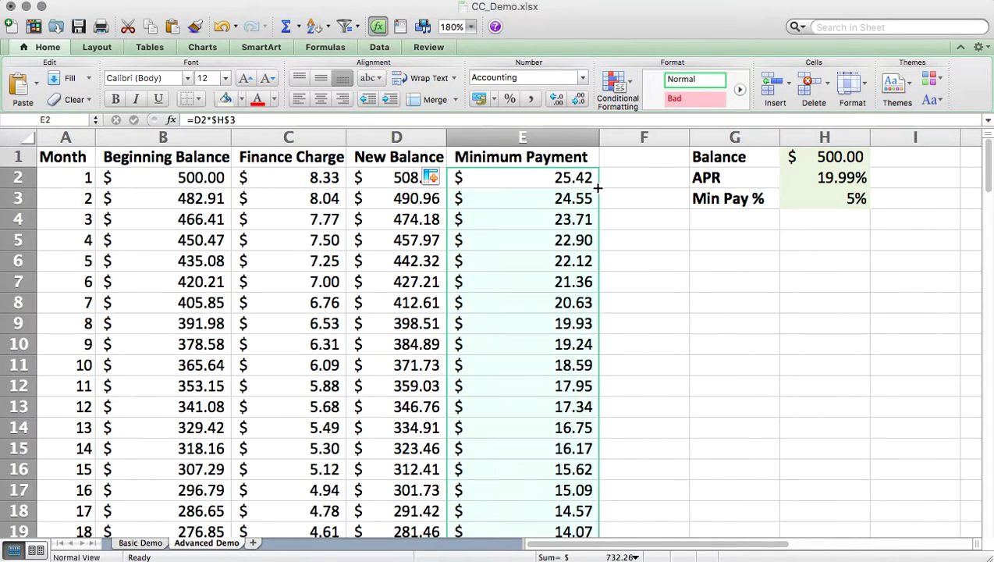
left_click(559, 213)
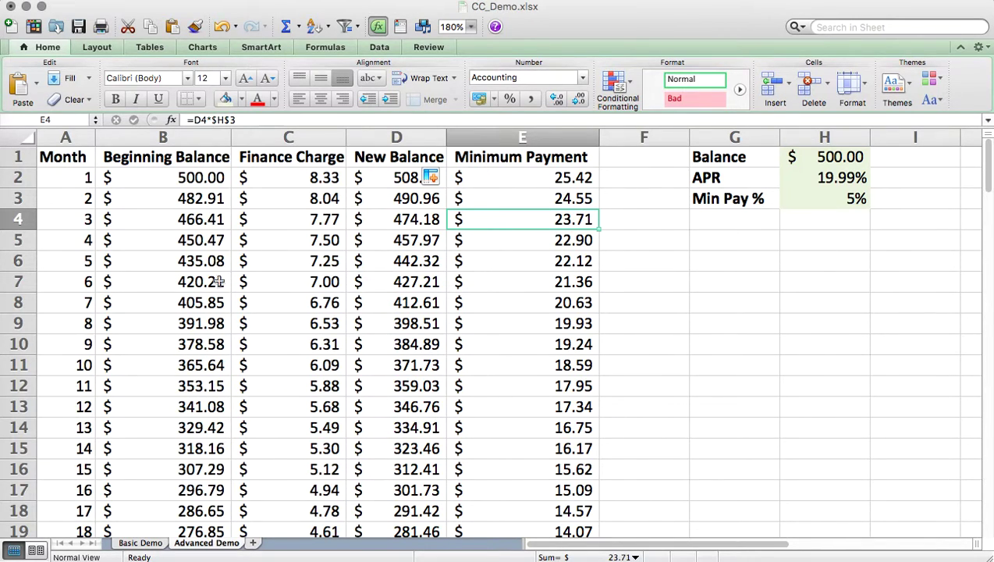
Add the header Total Amount Paid in F1, matching the Basic Demo sheet, and autofit the column width.
left_click(616, 157)
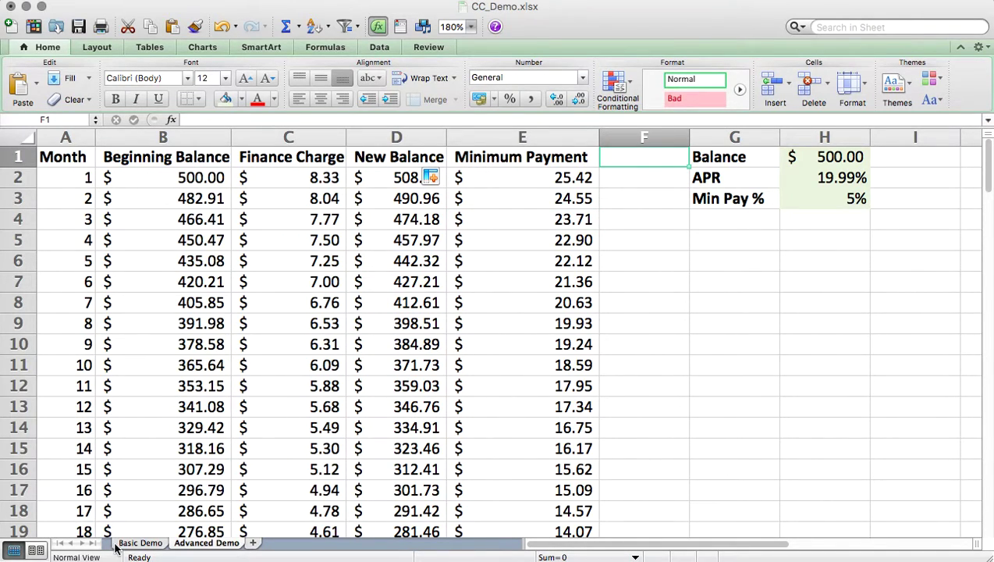
left_click(139, 544)
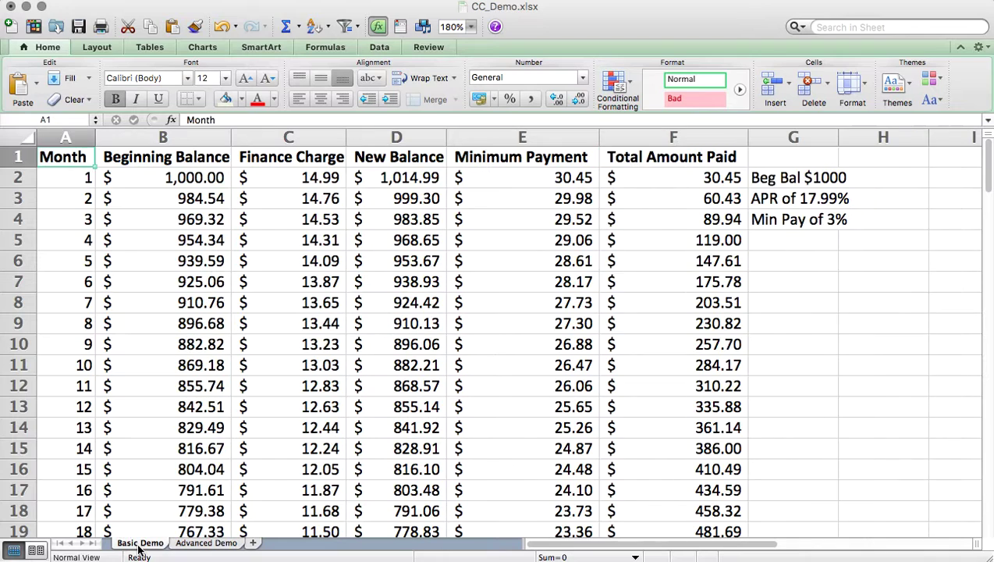
left_click(227, 545)
type("Total Amount pl")
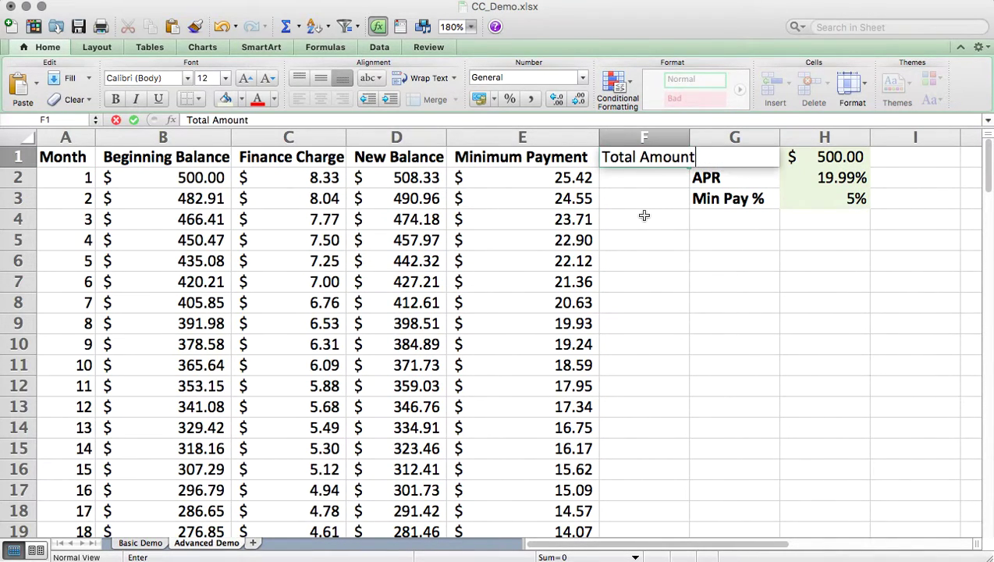
key("BackSpace")
key("BackSpace")
type("Paid")
key("Return")
double_click(689, 133)
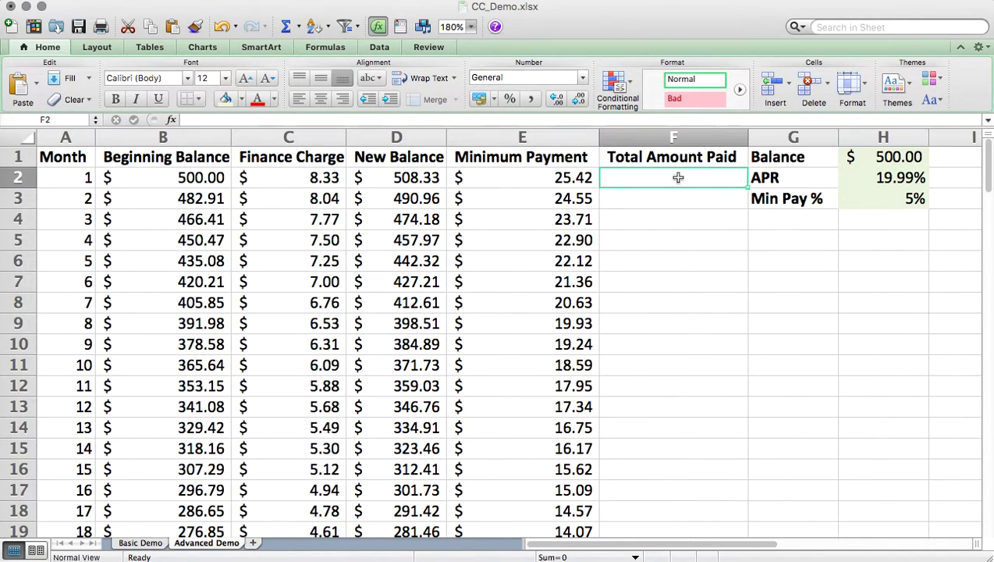
Set month 1's Total Amount Paid in F2 to that month's minimum payment with the formula =E2.
type("=")
key("Left")
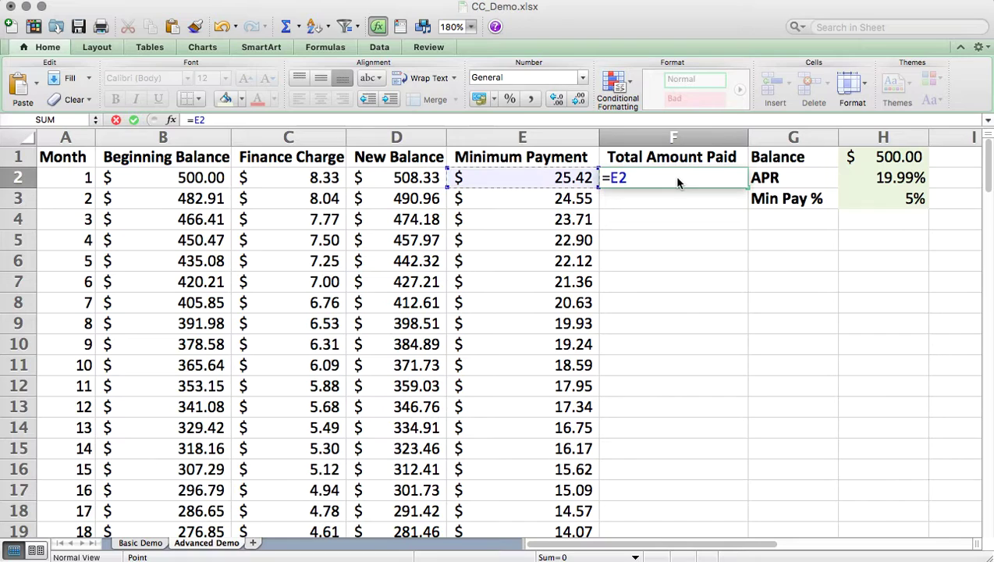
key("Return")
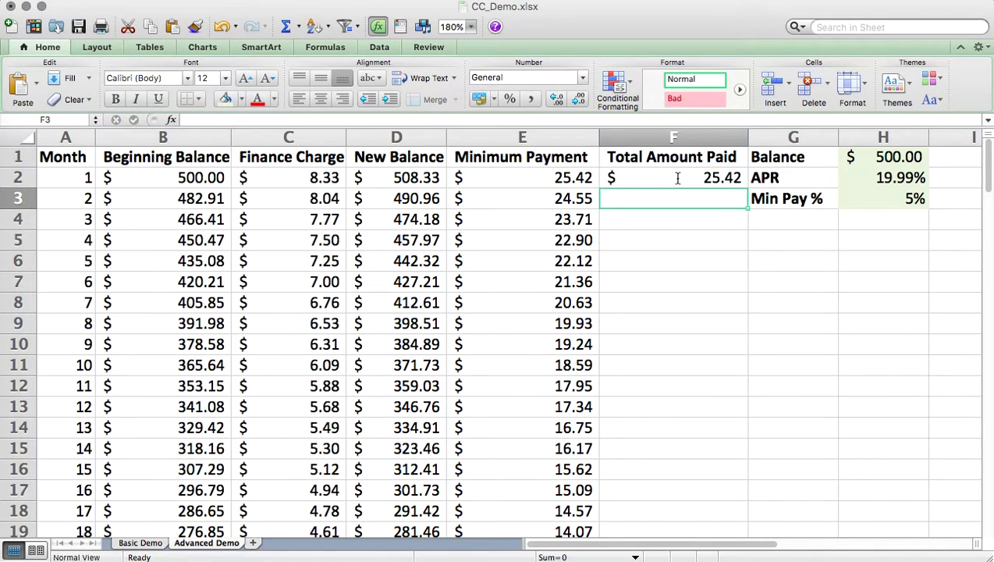
Calculate month 2's Total Amount Paid in F3 as its minimum payment plus the previous total with =E3+F2.
type("=")
key("Left")
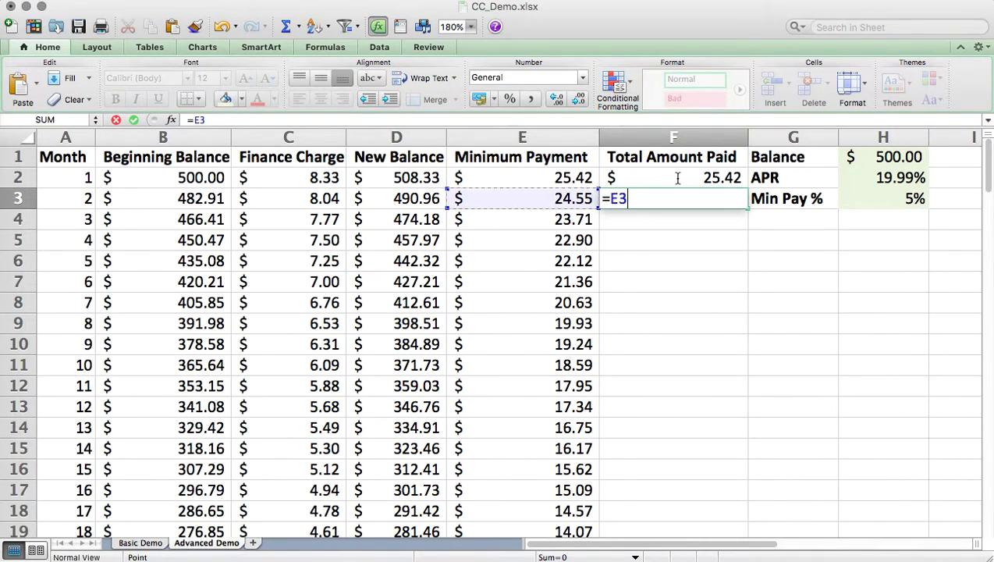
type("+")
left_click(678, 182)
key("Return")
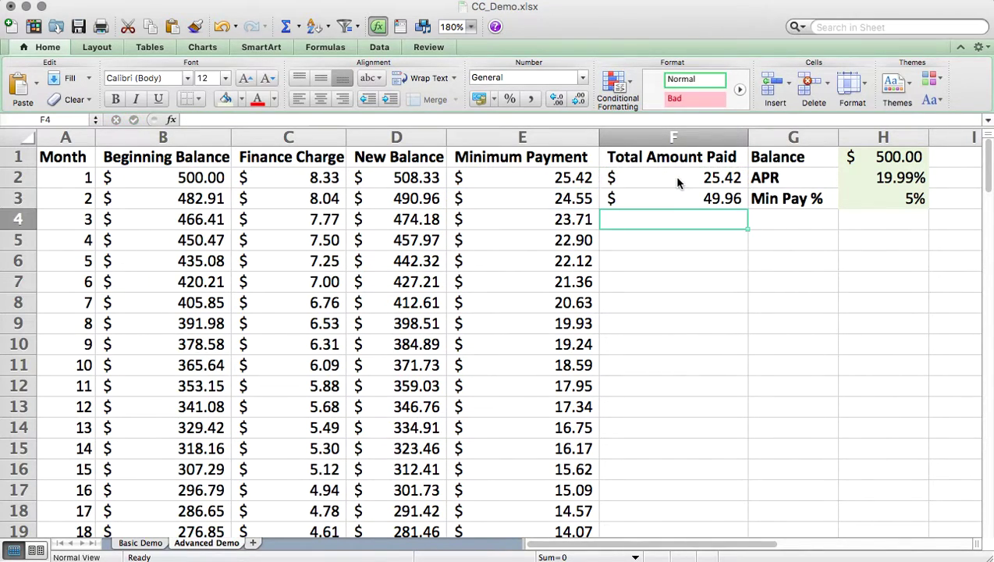
Calculate month 3's Total Amount Paid in F4 as its minimum payment plus the previous total with =E4+F3.
type("=")
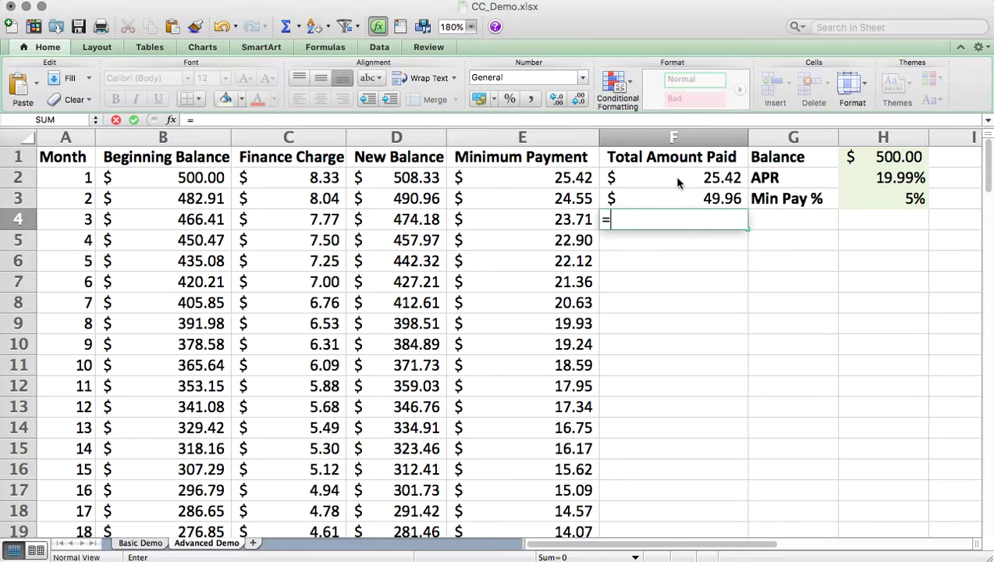
key("Left")
type("+")
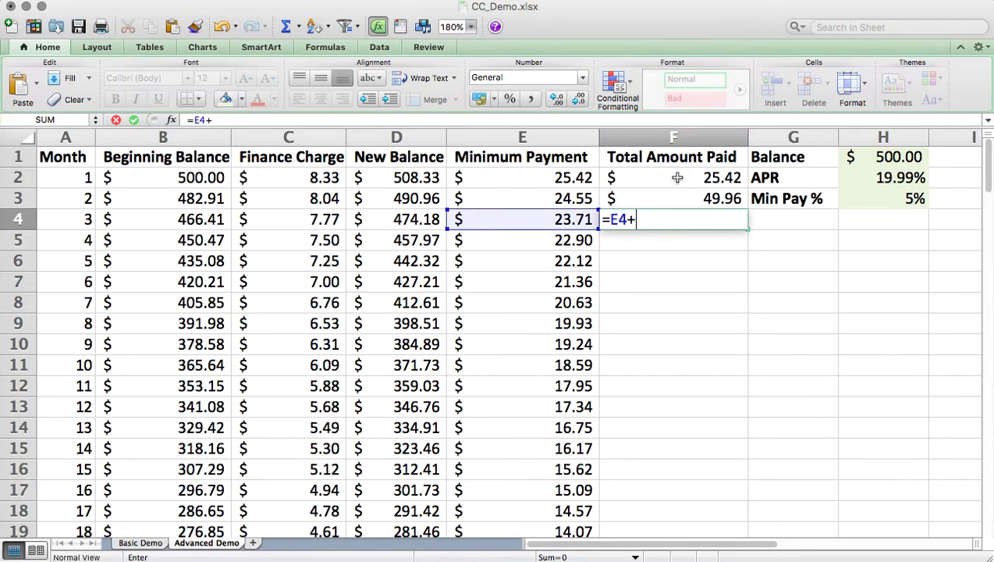
left_click(693, 199)
key("Return")
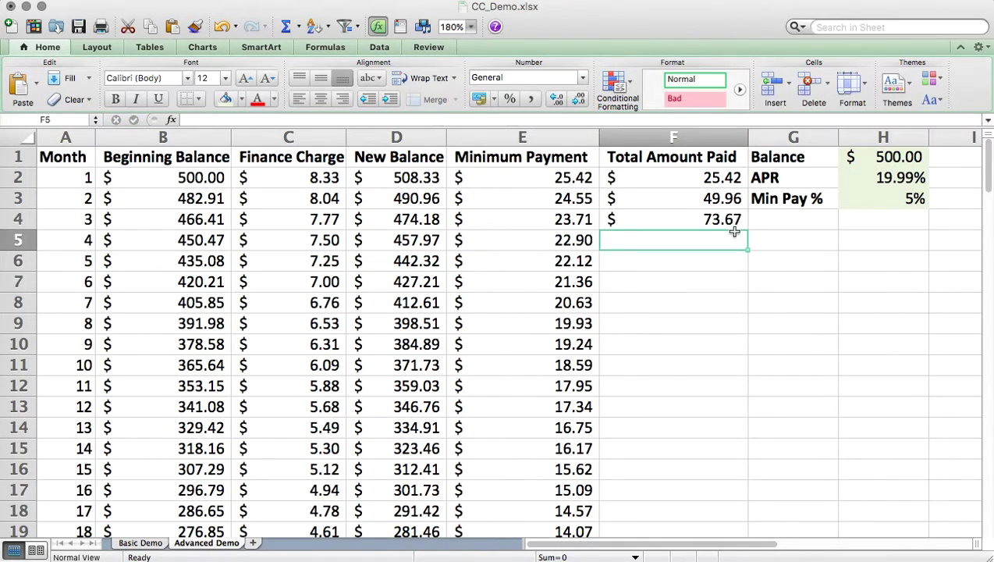
Fill the running-total formula from F4 down the Total Amount Paid column for all remaining months.
left_click(718, 220)
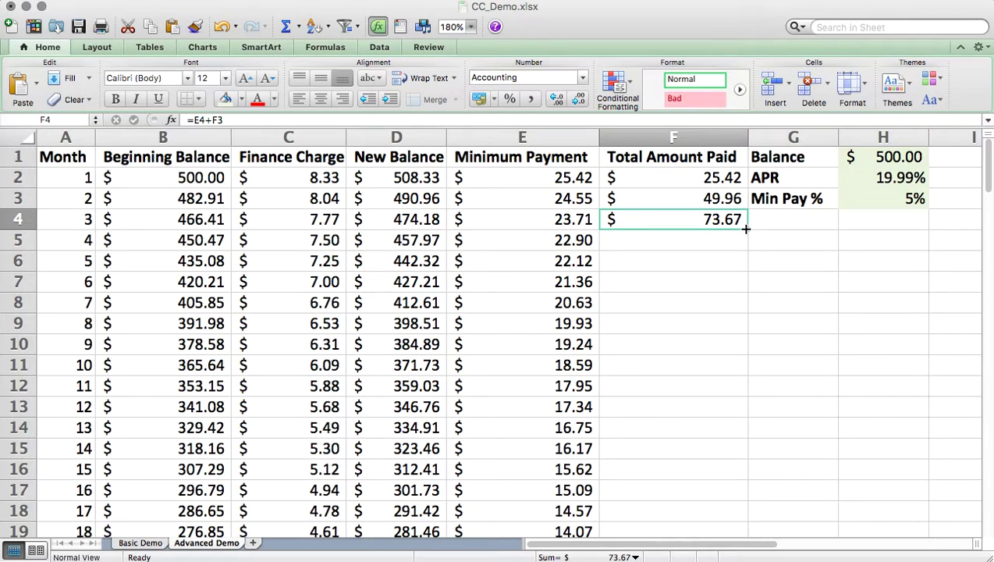
double_click(746, 229)
left_click(699, 306)
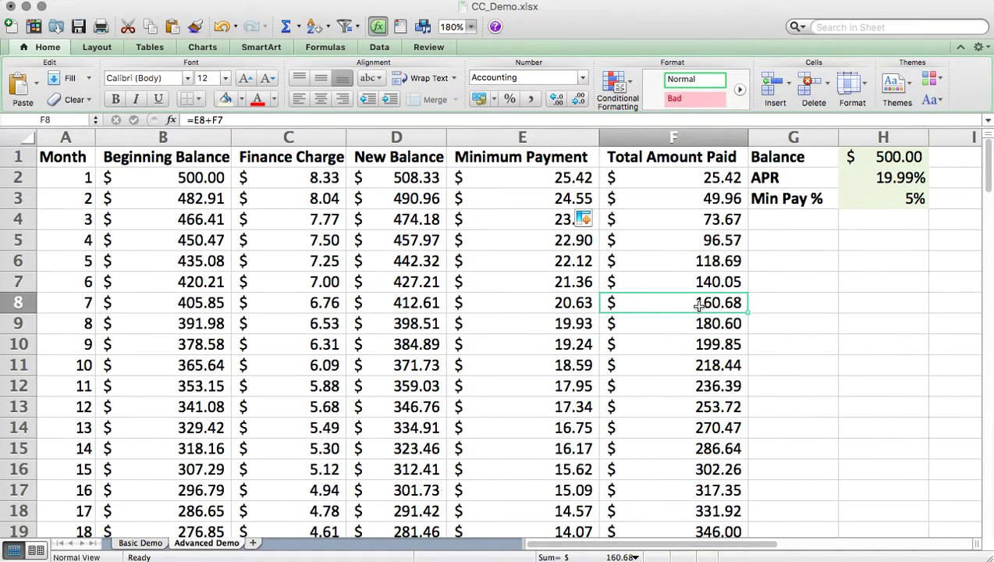
Compare month 1's Beginning Balance with month 32's Total Amount Paid and Beginning Balance.
left_click(207, 177)
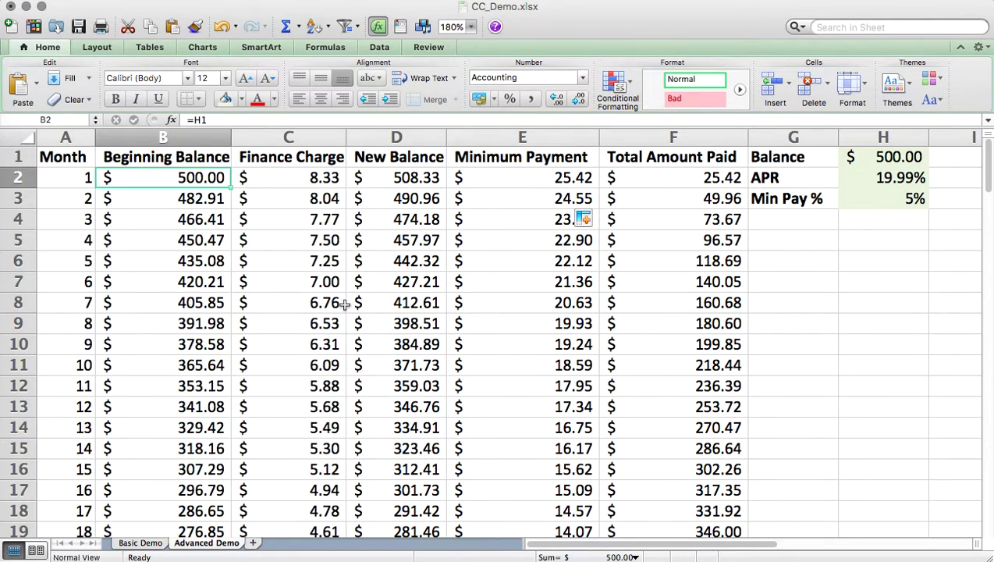
scroll(344, 305, "down", 5)
scroll(344, 304, "down", 14)
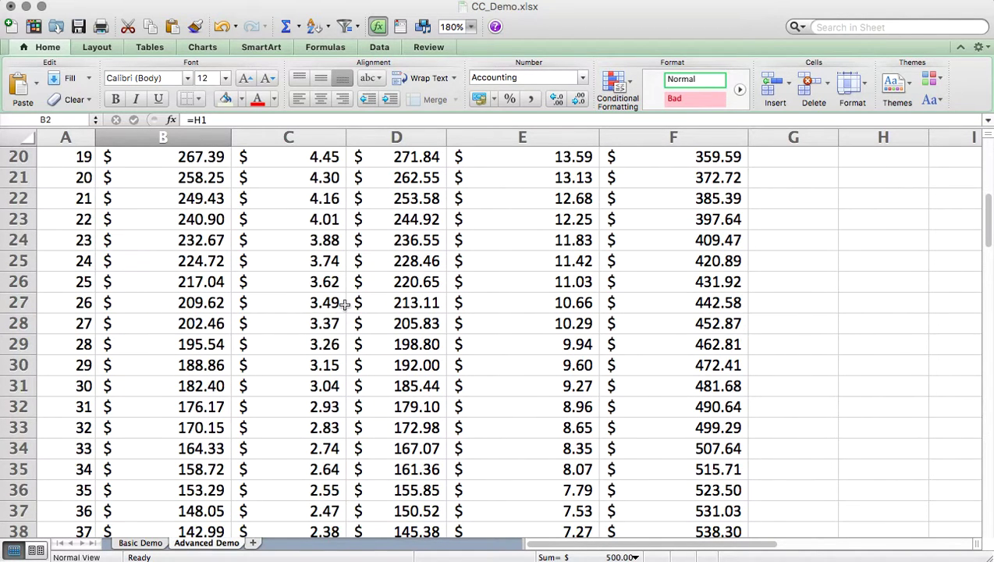
left_click(730, 428)
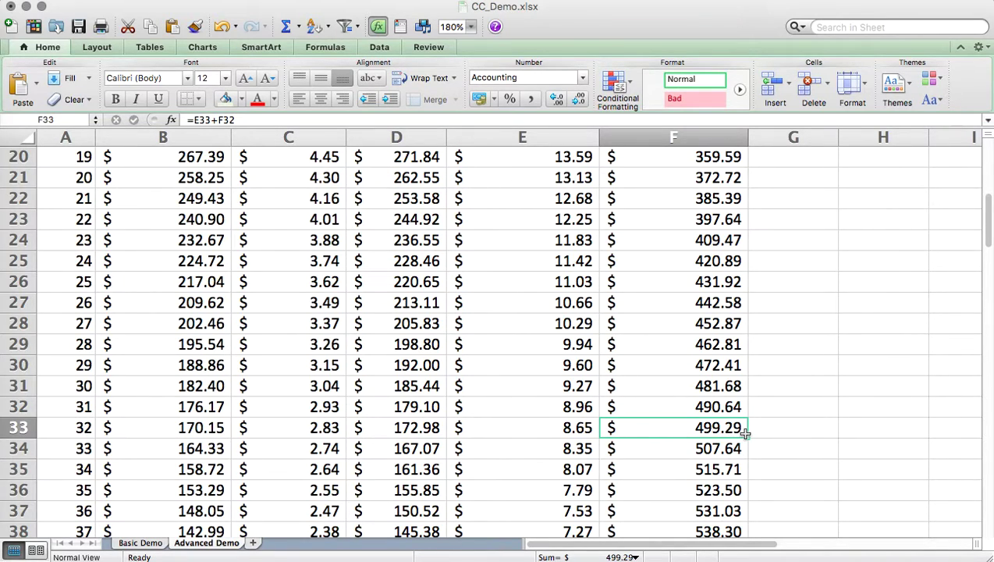
left_click(204, 426)
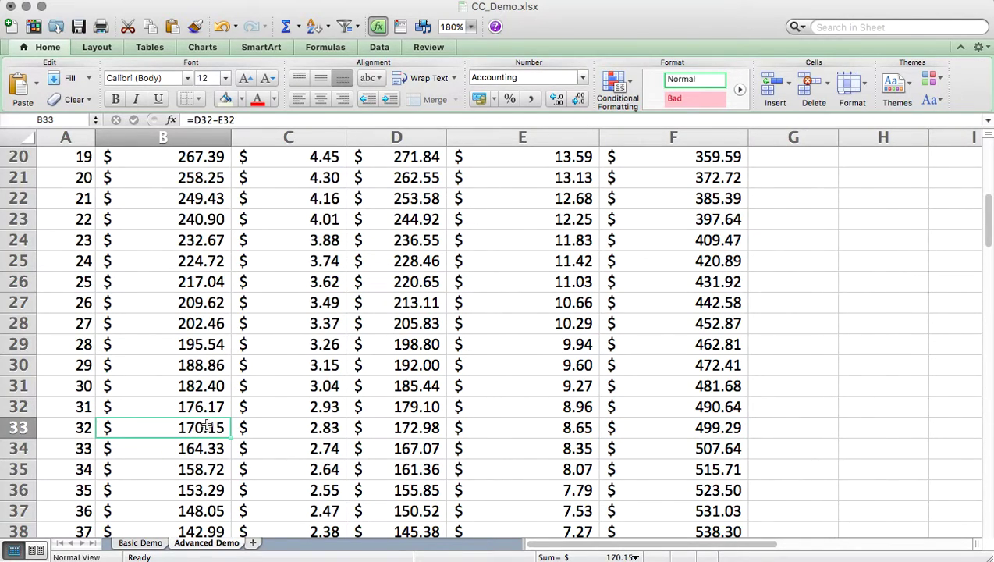
scroll(485, 438, "up", 10)
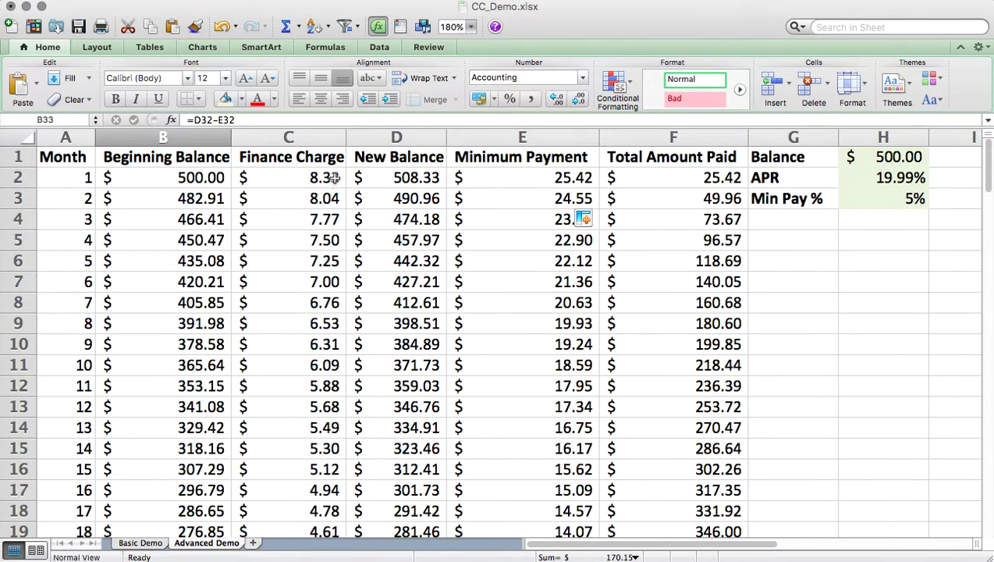
Set the Balance input in H1 to $10,000.
left_click(878, 157)
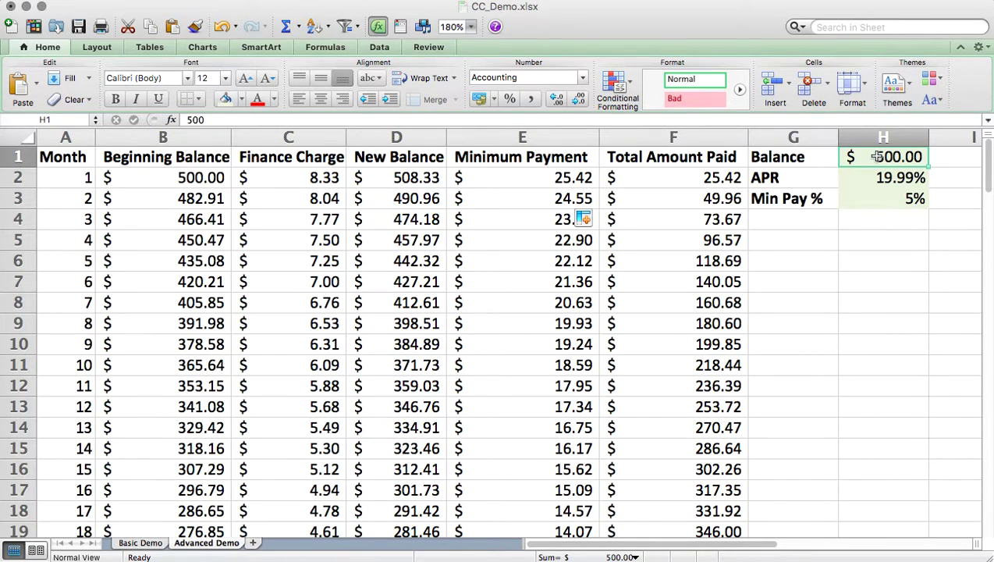
type("$000")
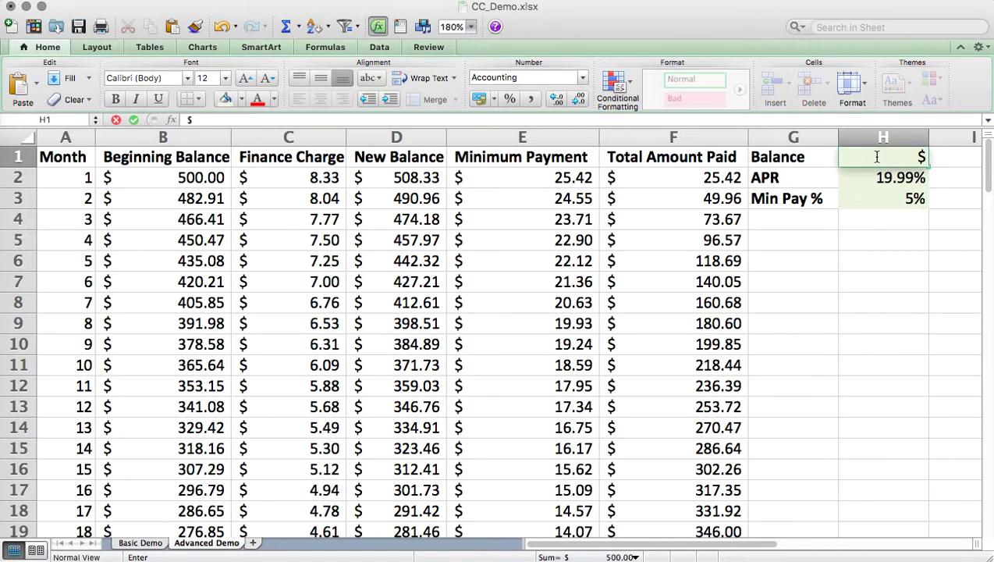
key("BackSpace")
key("BackSpace")
key("BackSpace")
type("10000")
key("Return")
left_click(882, 157)
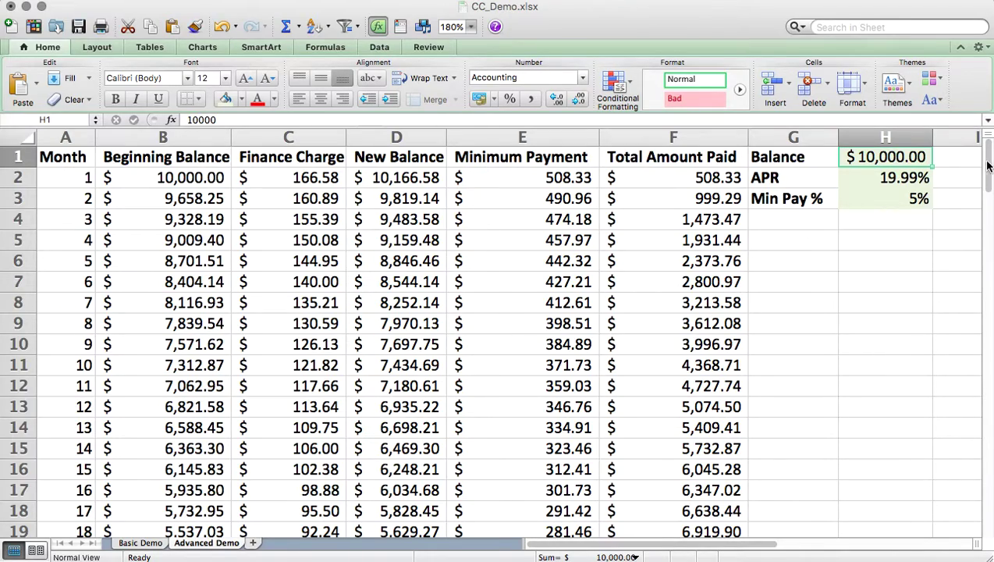
Check the APR input and examine month 120's Beginning Balance and Total Amount Paid for the $10,000 balance.
left_click_drag(986, 164, 970, 133)
left_click(888, 181)
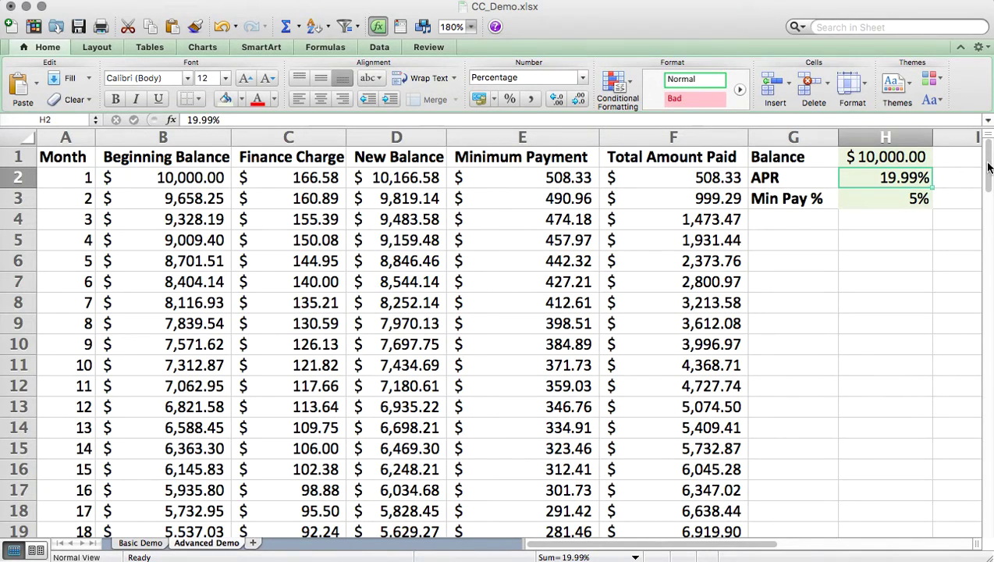
left_click_drag(987, 164, 987, 470)
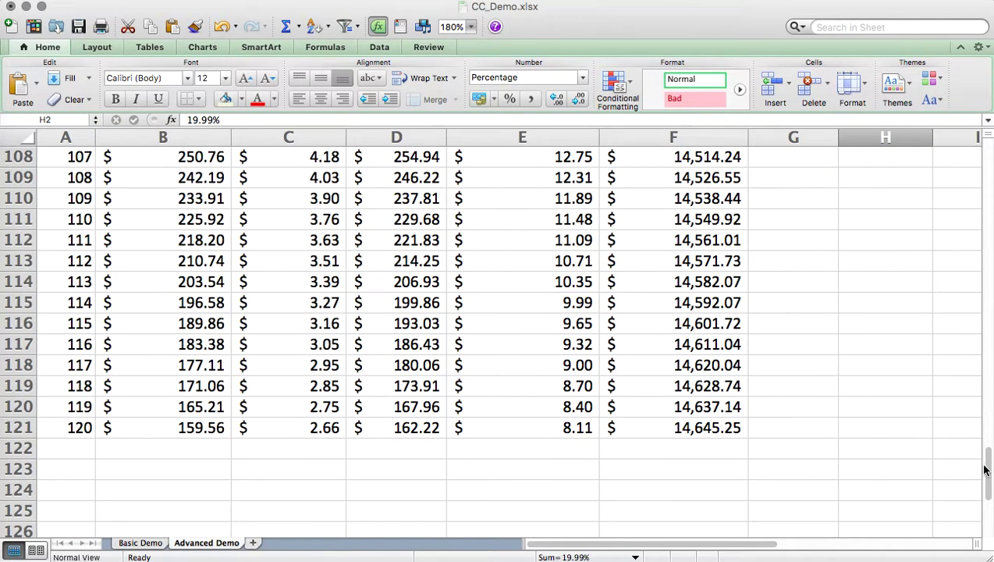
left_click(209, 436)
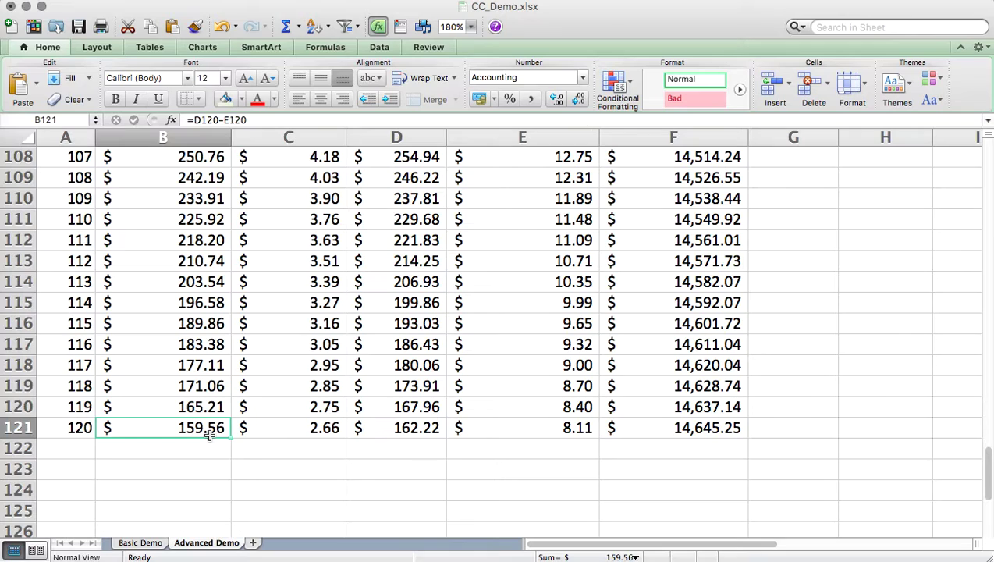
left_click(679, 429)
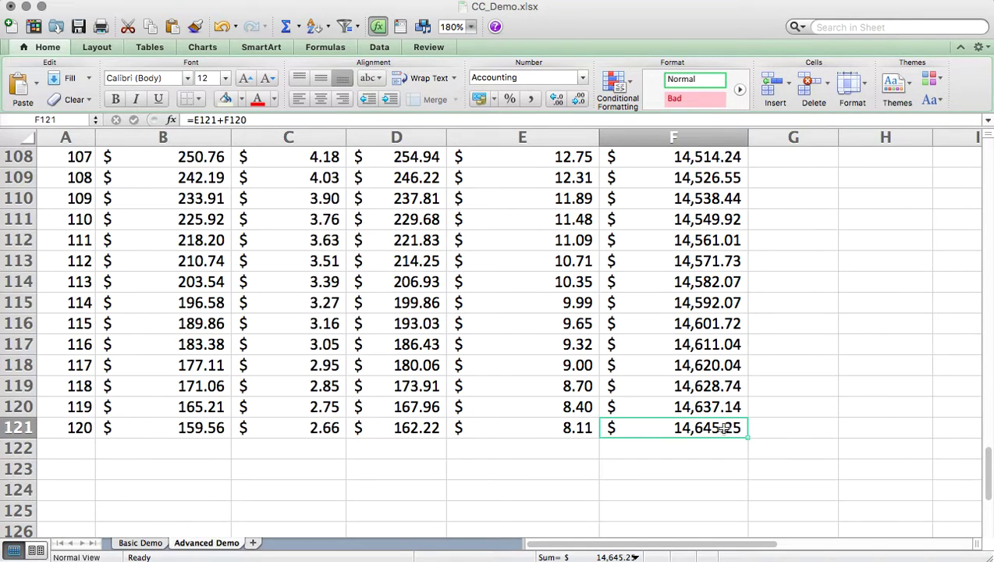
Set the APR input in H2 to 29.99%.
left_click_drag(989, 490, 980, 155)
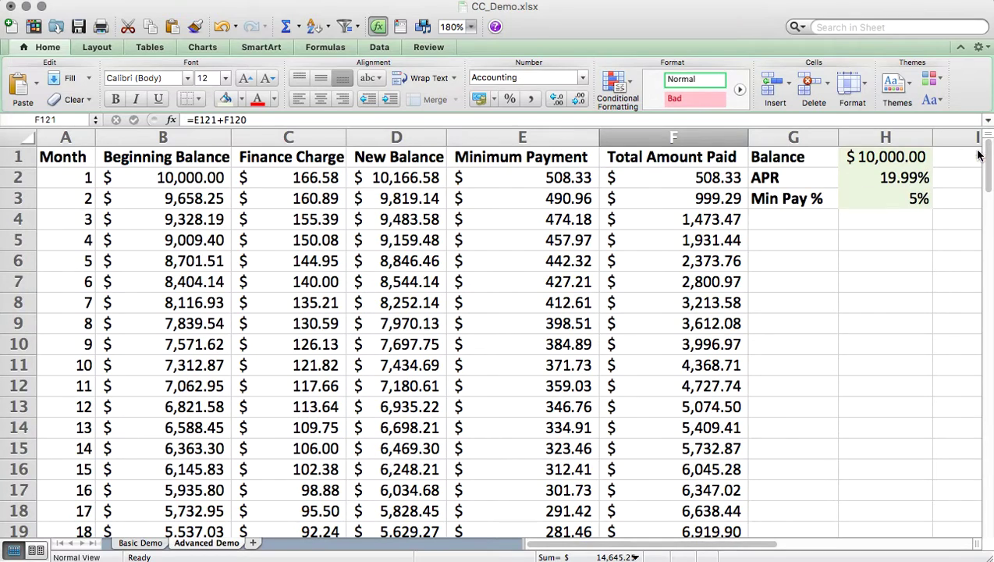
left_click(891, 179)
left_click(194, 119)
key("BackSpace")
type("2")
key("Return")
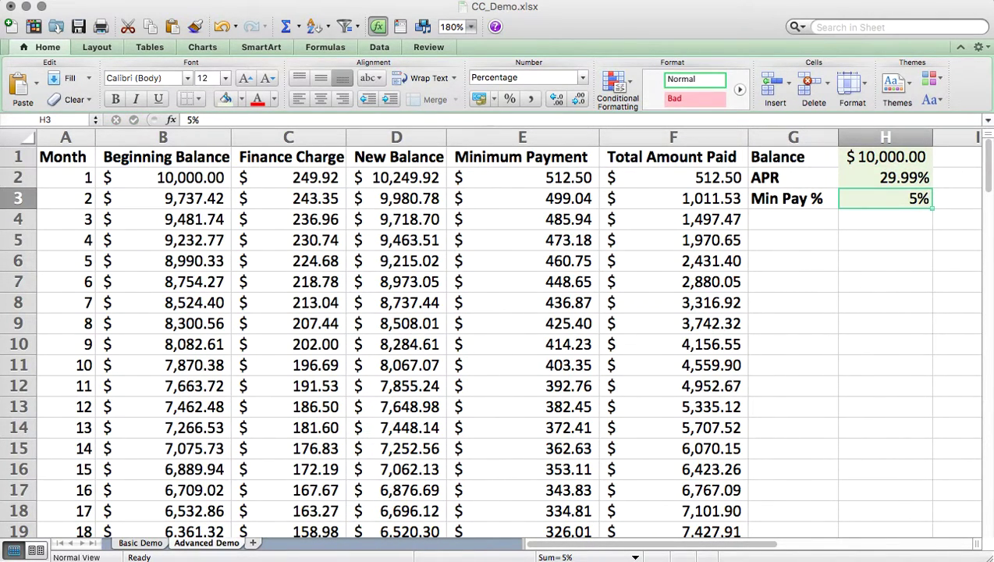
Examine month 120's Total Amount Paid and Beginning Balance under the 29.99% APR.
left_click_drag(990, 169, 980, 488)
left_click(664, 345)
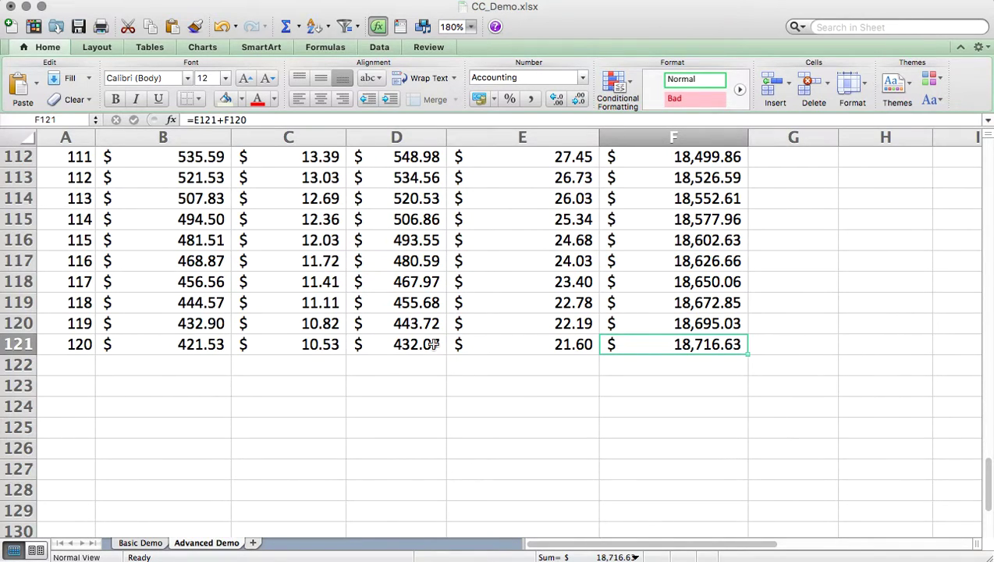
left_click(159, 349)
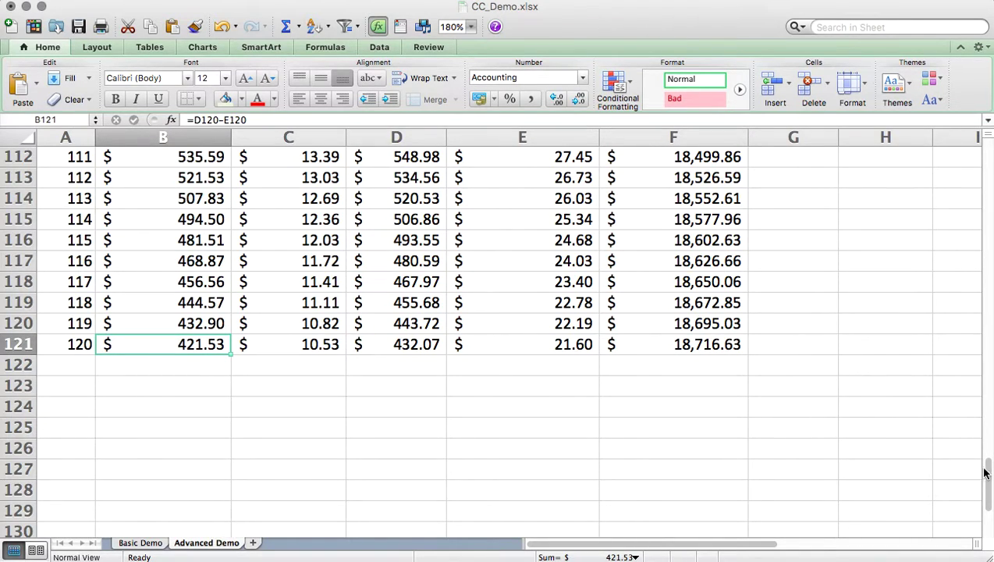
Set the Min Pay % input in H3 to 3%.
left_click_drag(989, 485, 965, 191)
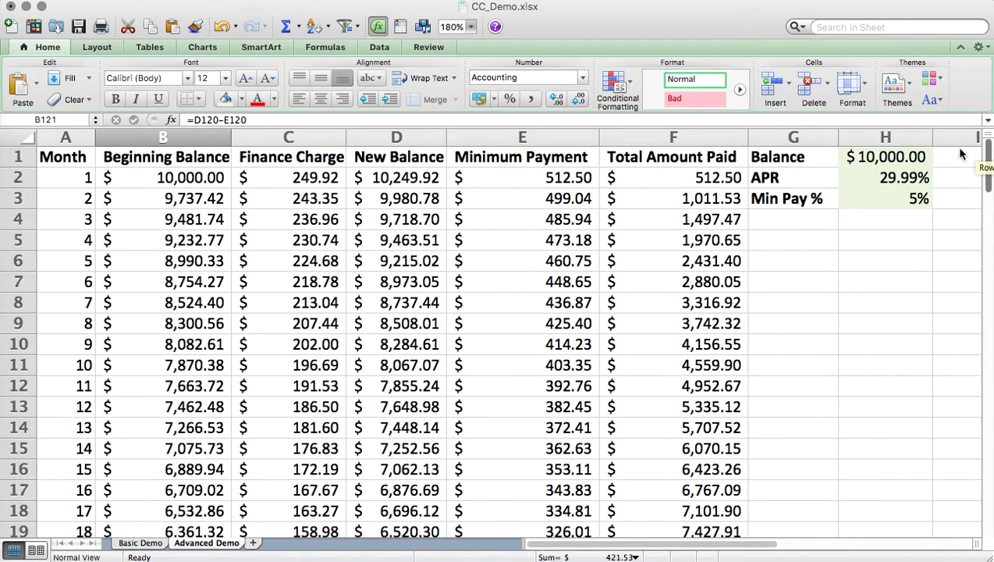
left_click(902, 199)
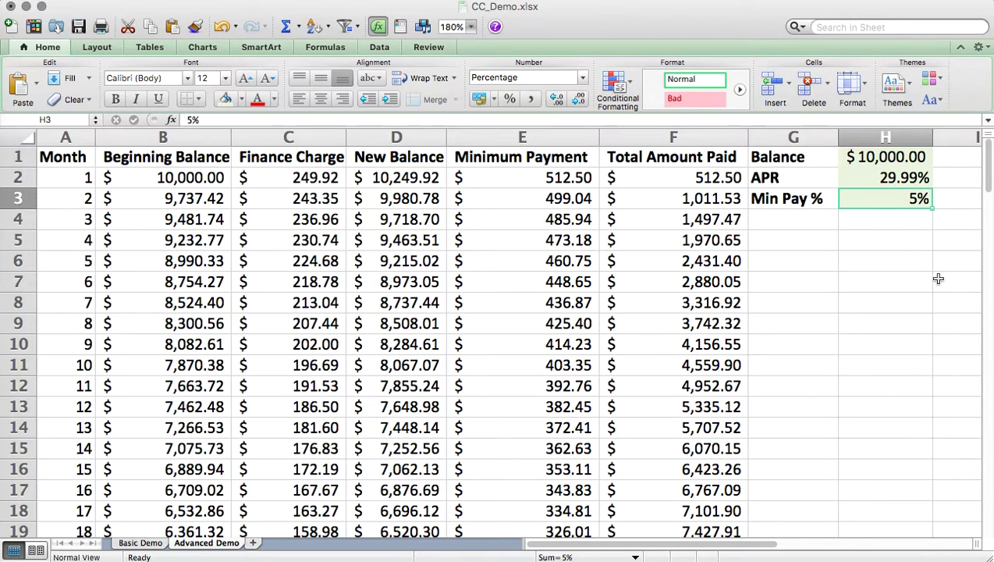
type("3")
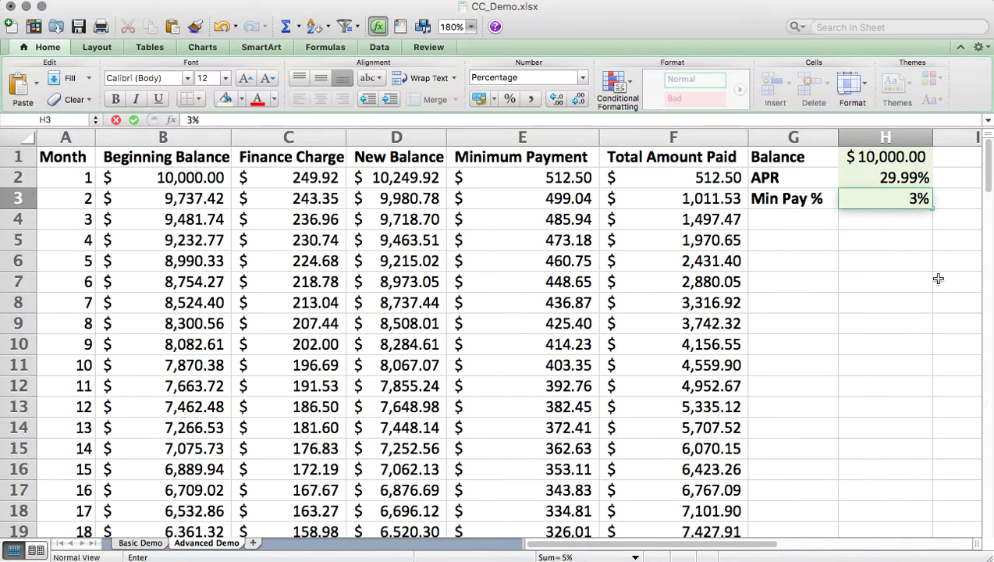
key("Return")
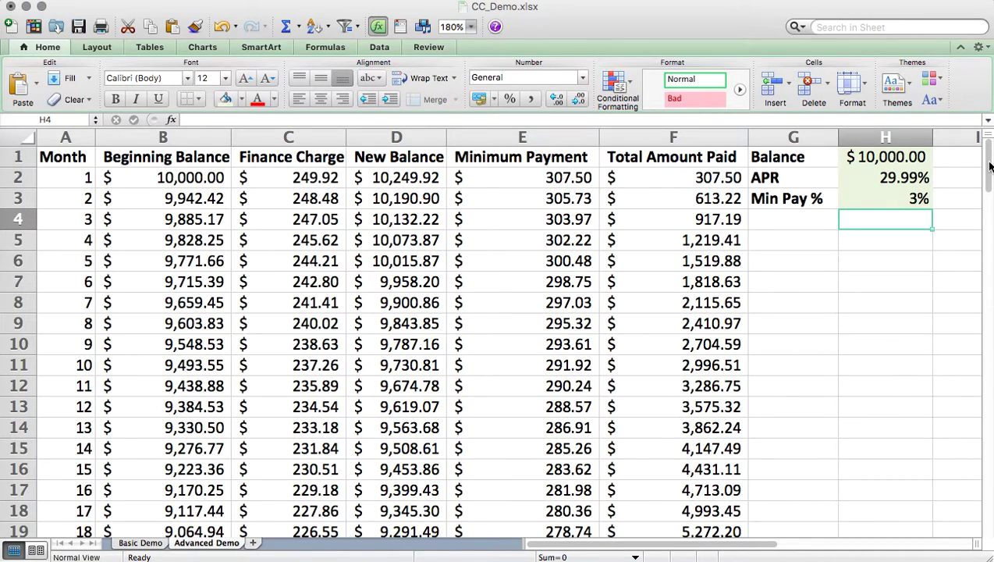
Examine month 120's Total Amount Paid and Beginning Balance under the 3% minimum payment, plus month 1's Finance Charge.
left_click_drag(989, 166, 966, 486)
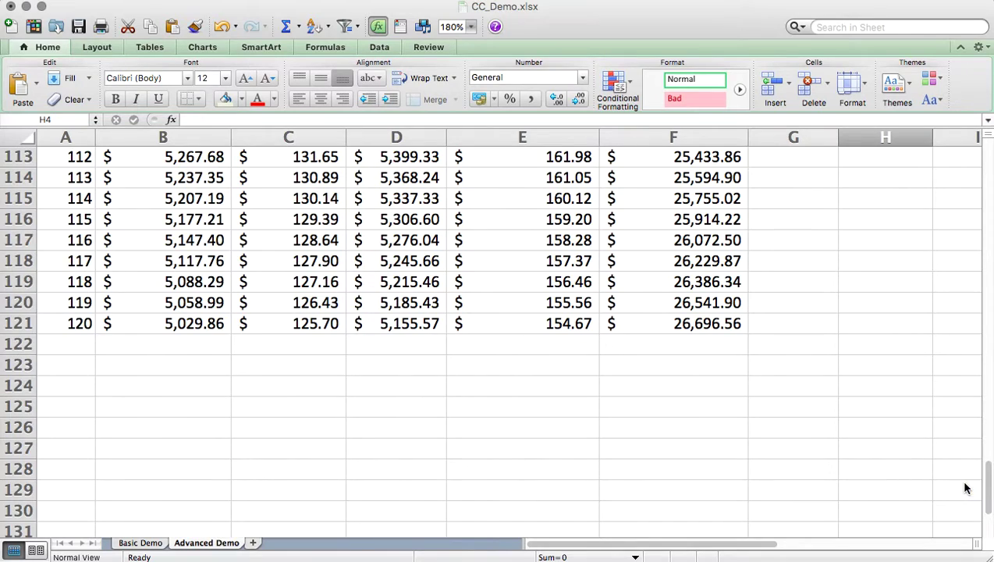
left_click(700, 328)
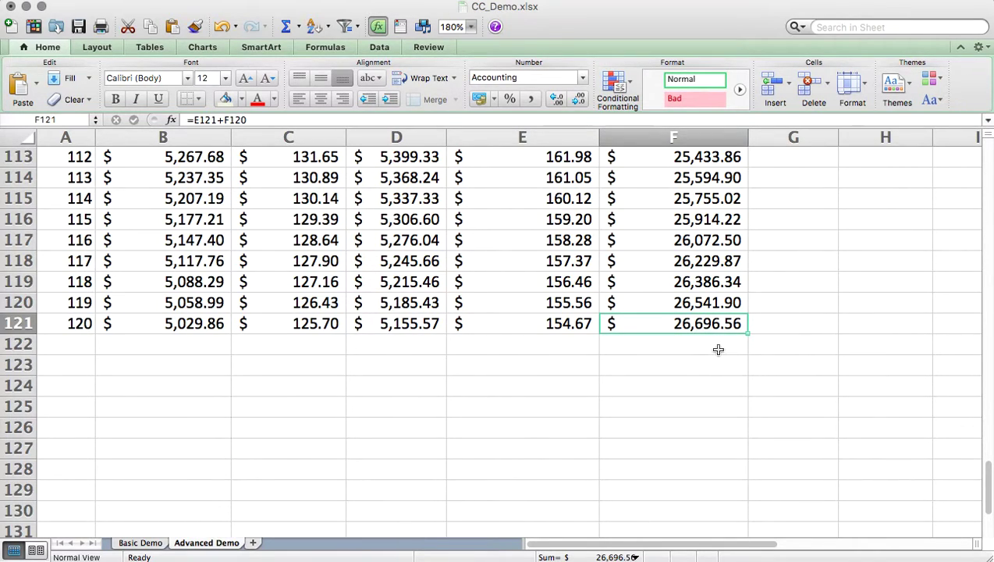
left_click(193, 323)
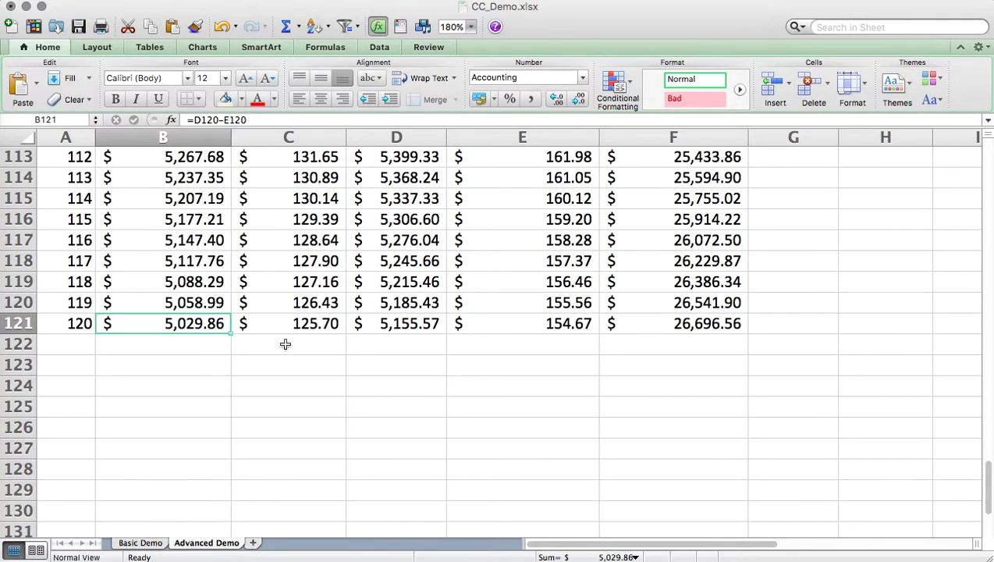
left_click_drag(990, 507, 965, 152)
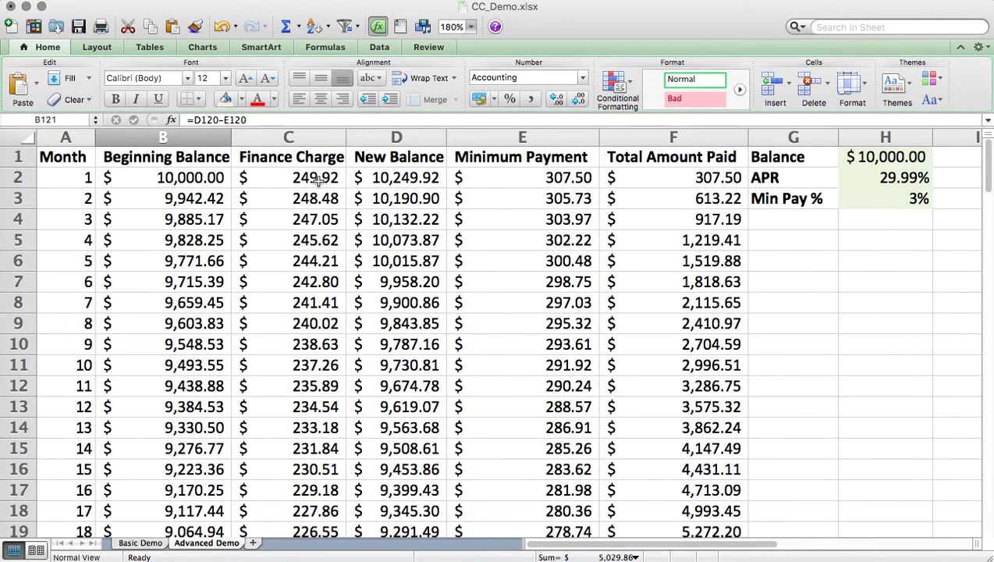
left_click(294, 178)
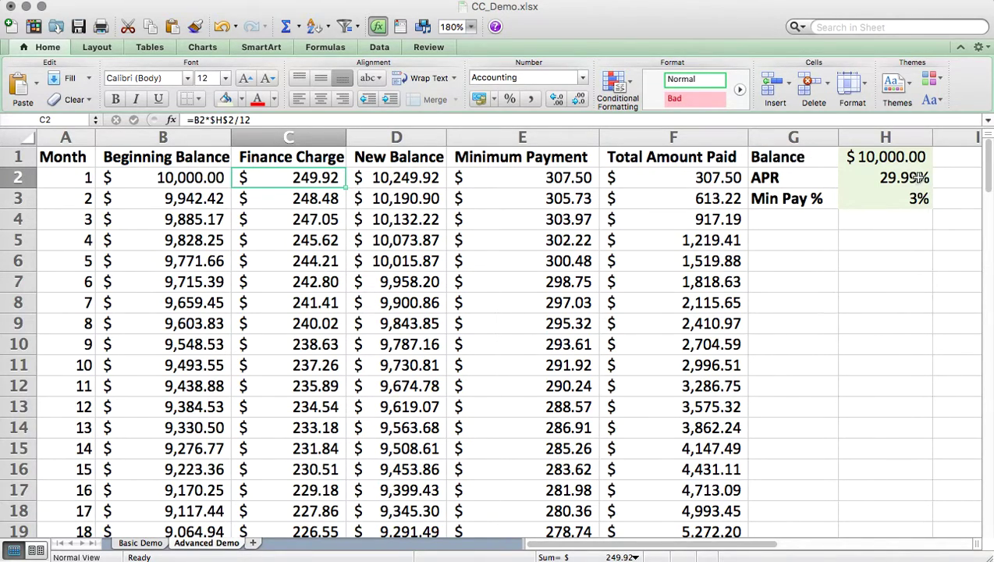
Set the Balance input in H1 to $1,000.
left_click(904, 159)
type("1000")
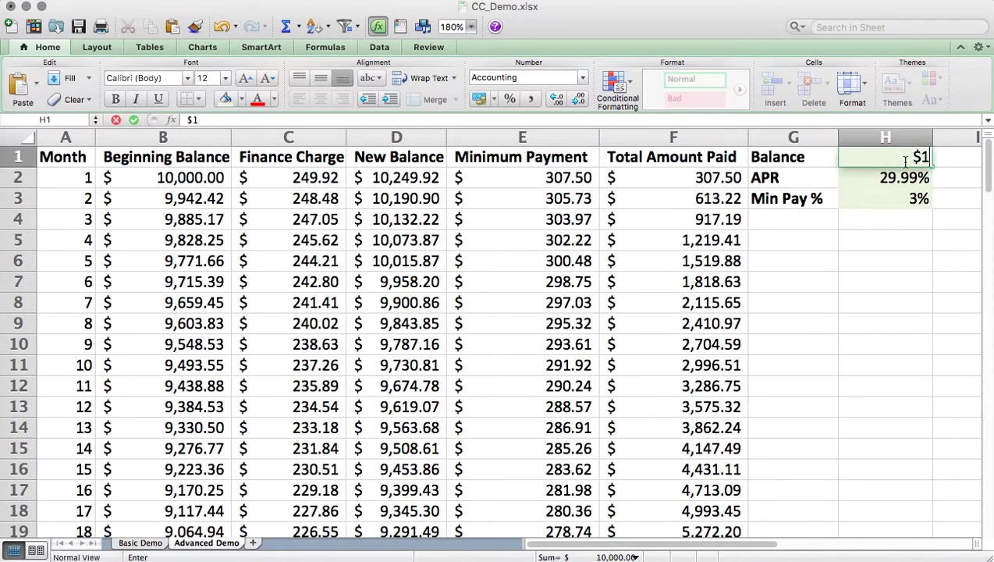
key("Return")
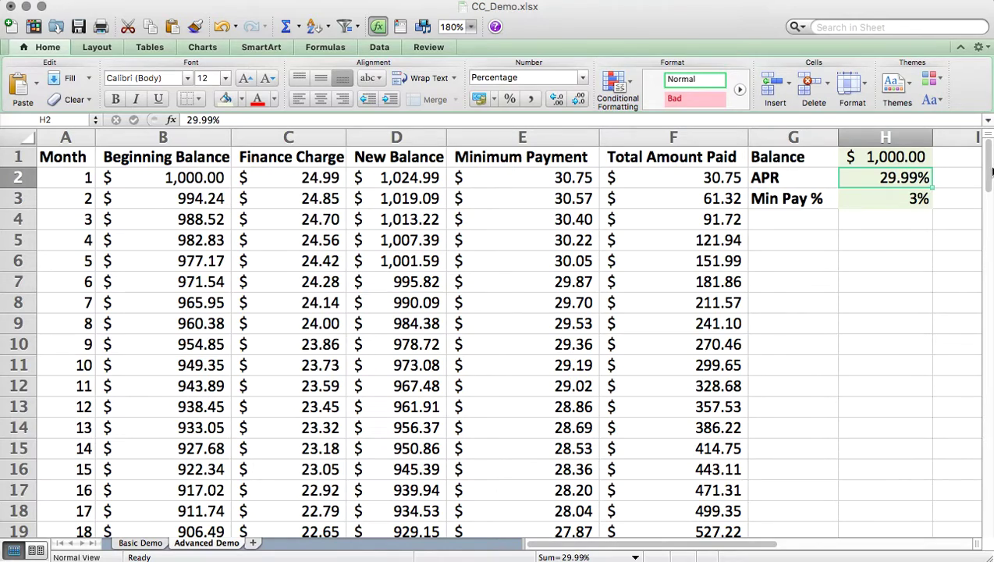
Examine month 120's Beginning Balance and Total Amount Paid for the $1,000 balance.
left_click_drag(990, 172, 988, 484)
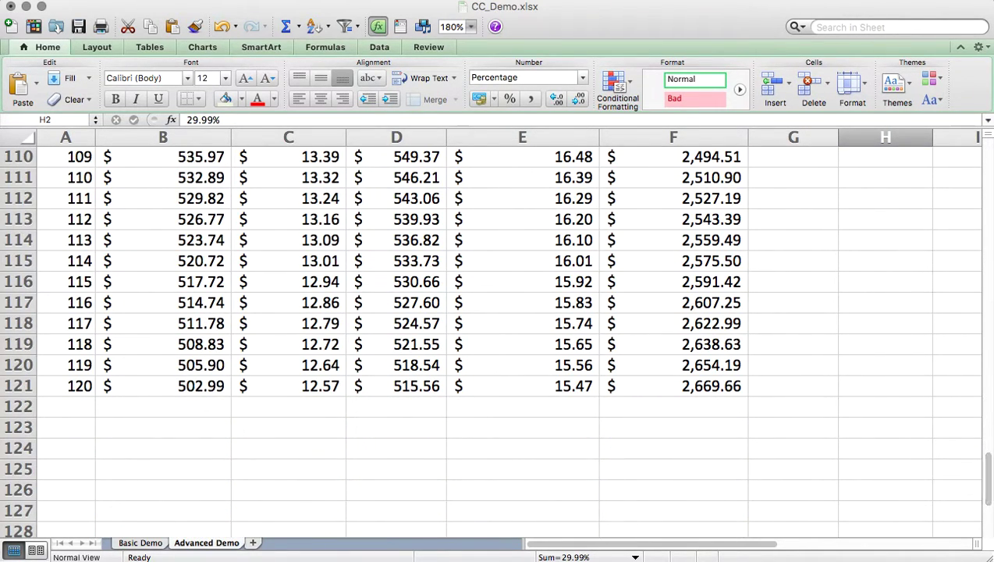
left_click(188, 389)
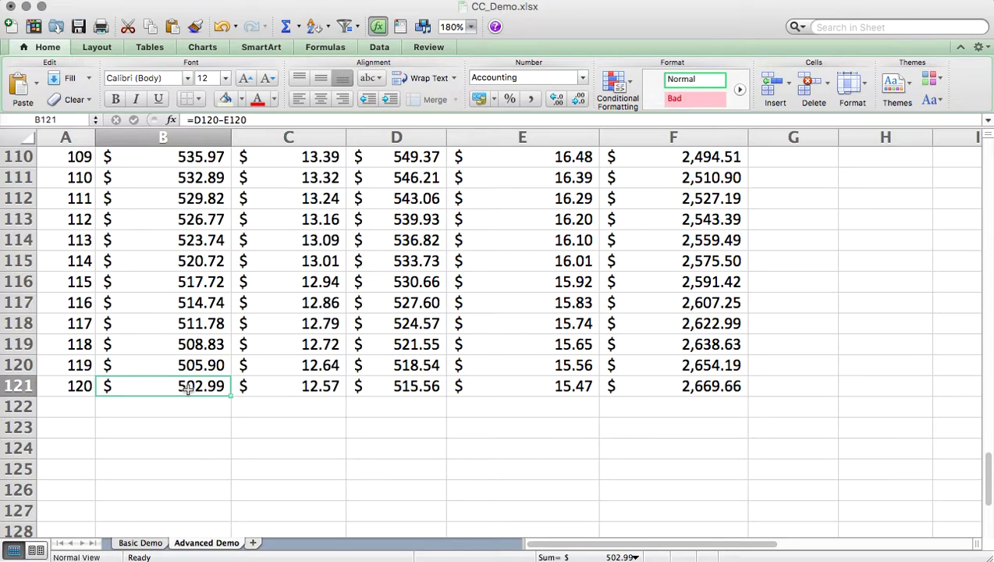
left_click(714, 388)
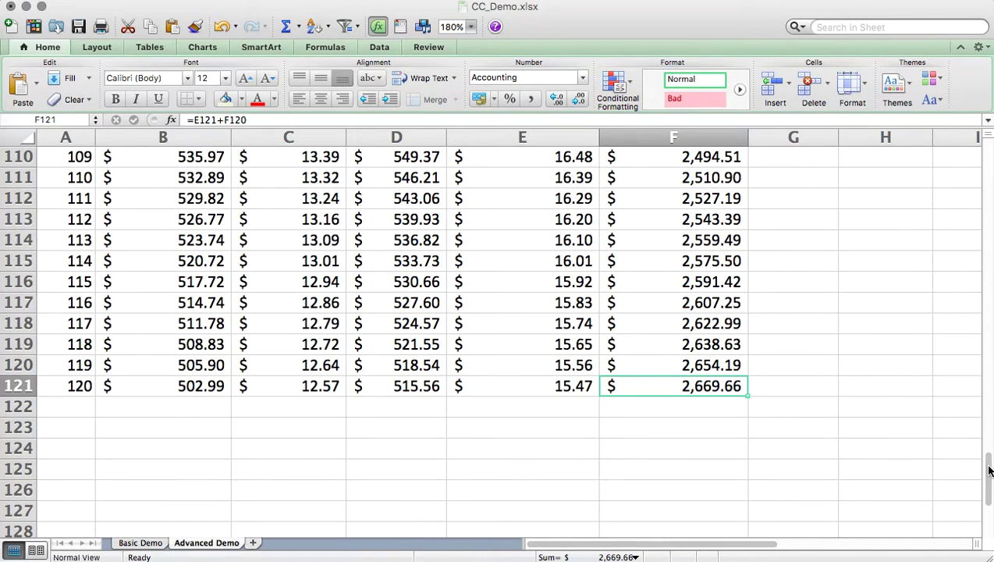
Extend the payment schedule by filling the month 119 and 120 rows (A120:F121) down through month 298 in row 299.
left_click_drag(988, 467, 982, 148)
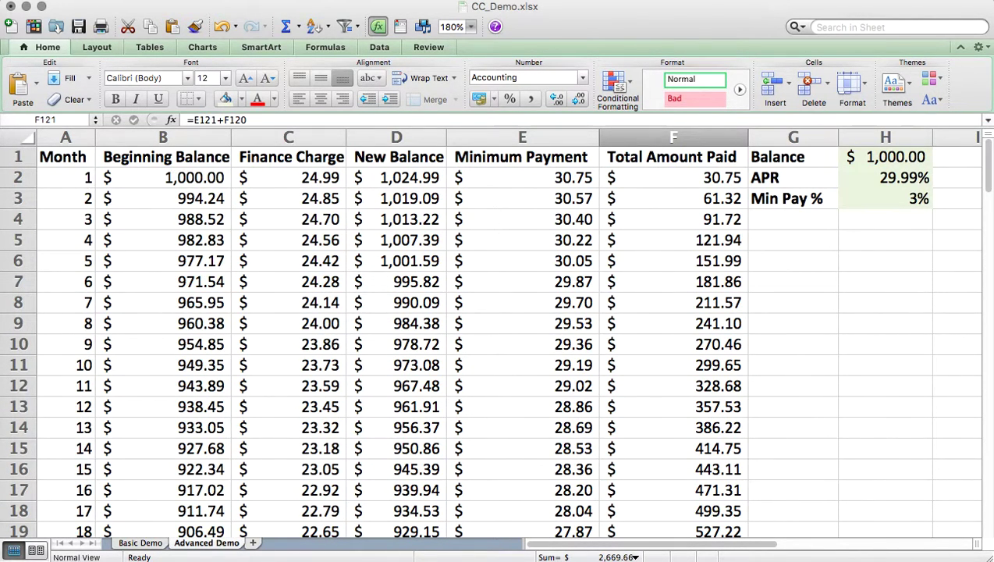
left_click_drag(987, 161, 988, 480)
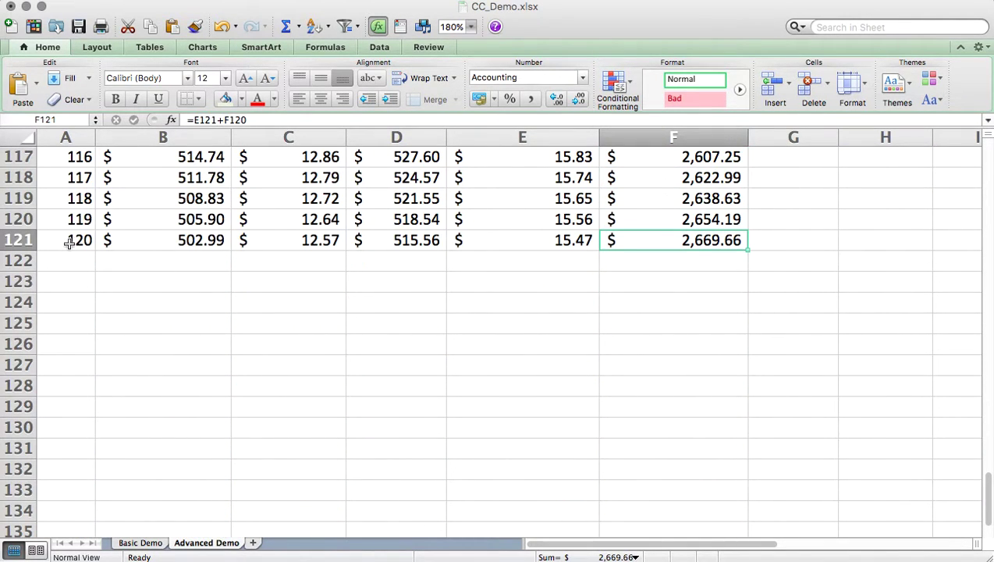
left_click_drag(71, 244, 640, 244)
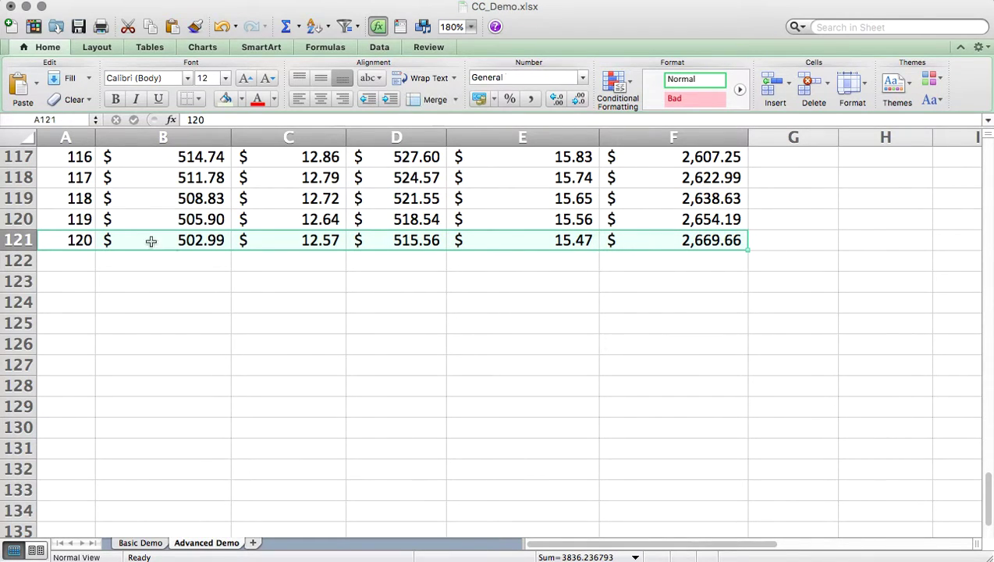
left_click_drag(76, 220, 717, 240)
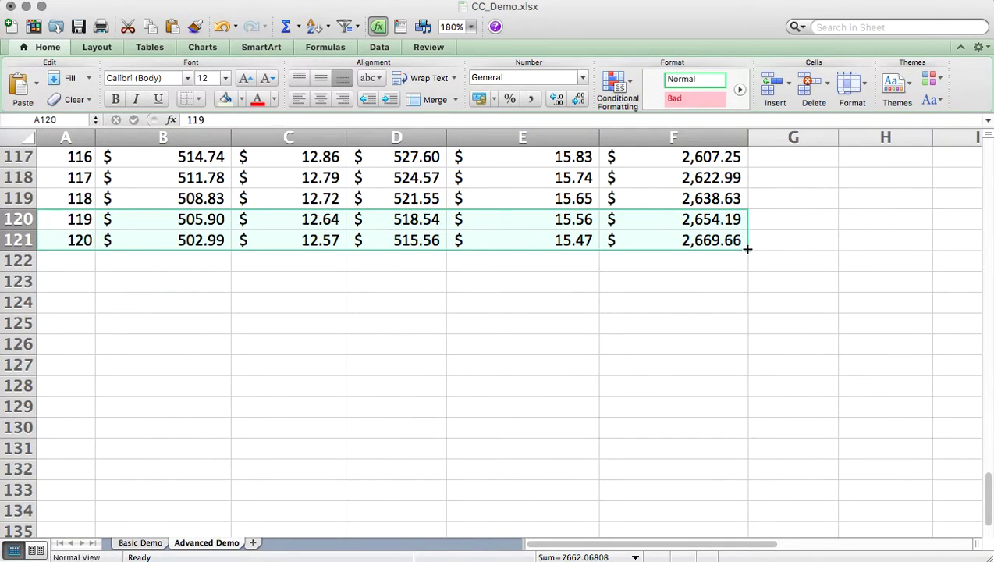
left_click_drag(747, 248, 751, 506)
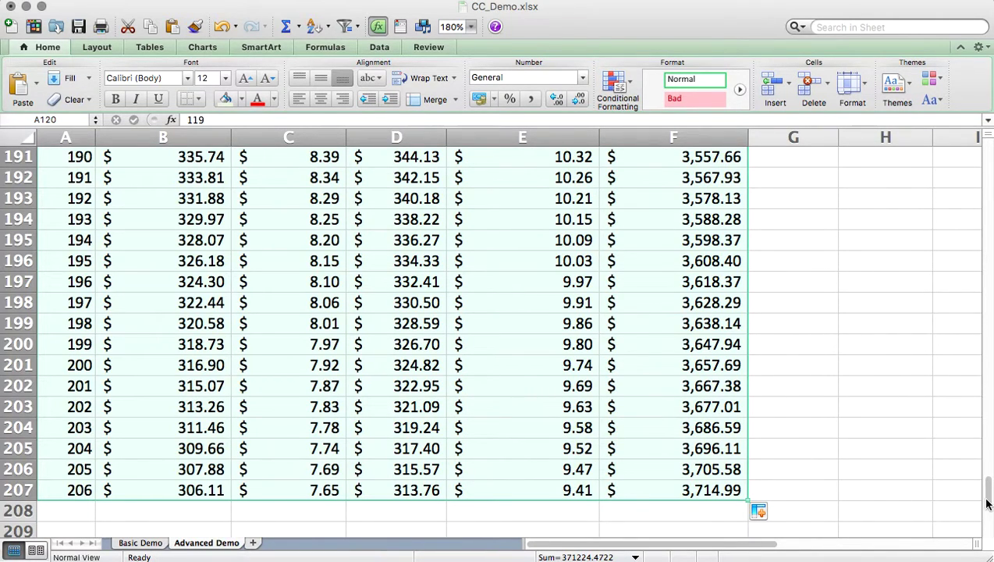
mouse_move(988, 501)
left_mouse_down()
mouse_move(989, 425)
mouse_move(990, 501)
left_mouse_up()
left_click_drag(745, 500, 751, 507)
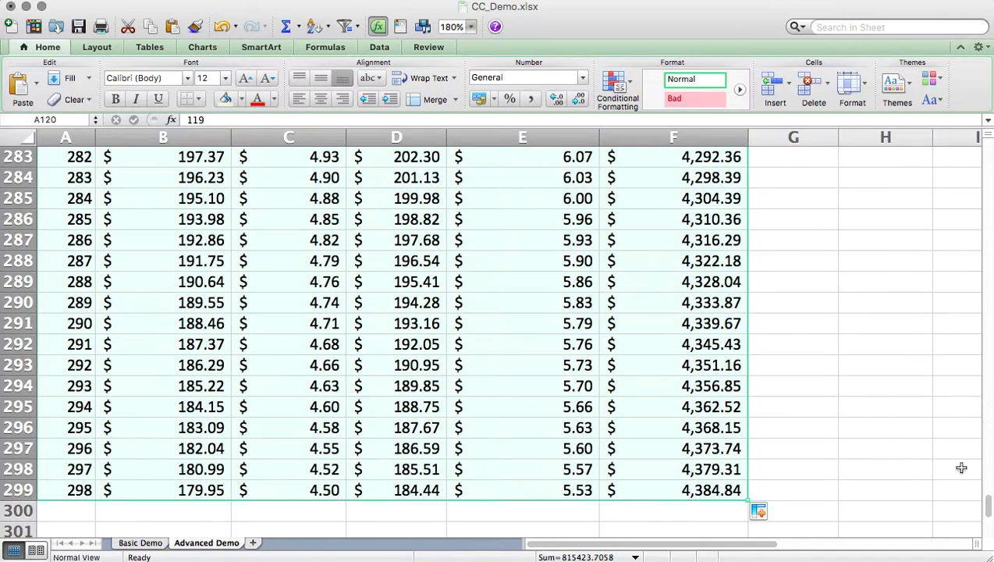
Convert month 298 to years in G299 with the formula =A299/12, and clear the cell again.
left_click(809, 484)
type("=")
key("Left")
key("Left")
key("Left")
key("Left")
key("Left")
key("Left")
type("/12")
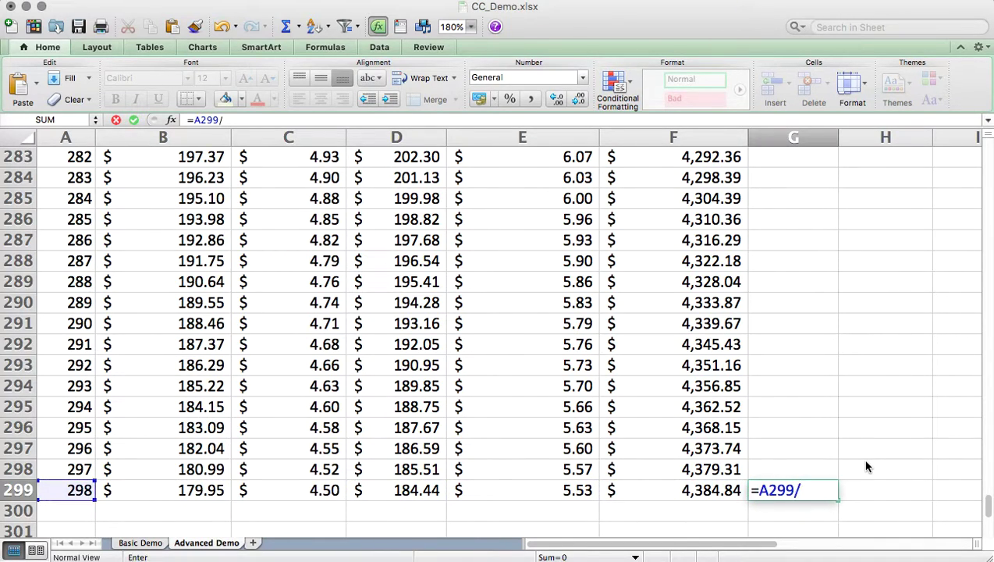
key("Return")
left_click(798, 492)
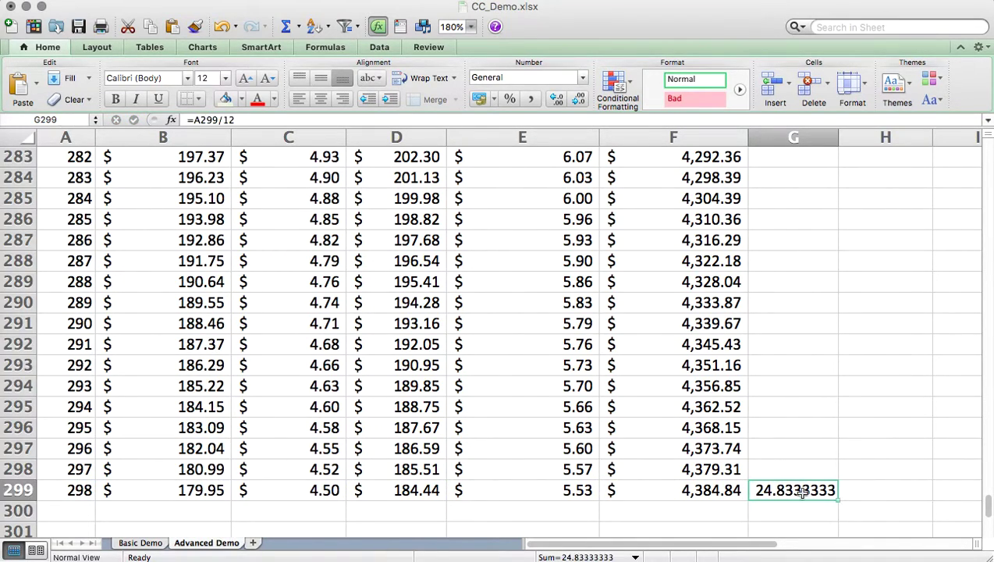
key("BackSpace")
key("Left")
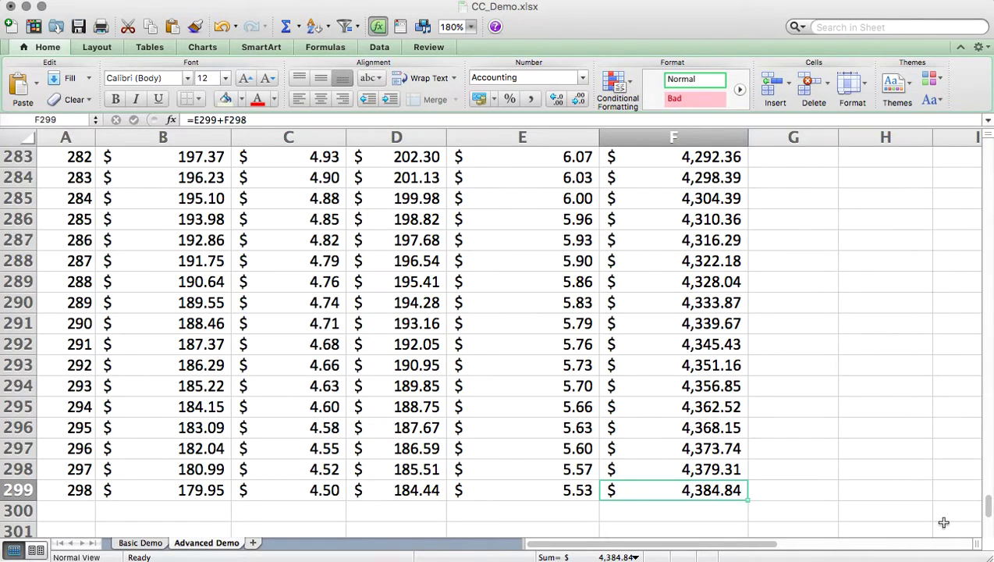
Examine month 298's Beginning Balance, Finance Charge and Total Amount Paid against month 1's Finance Charge and the Balance input.
left_click(195, 490)
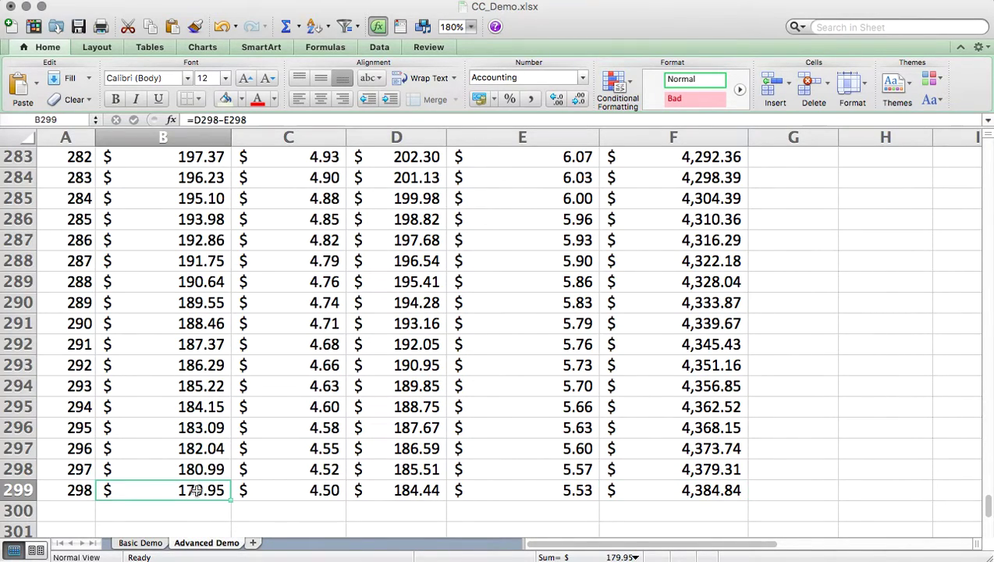
left_click(336, 490)
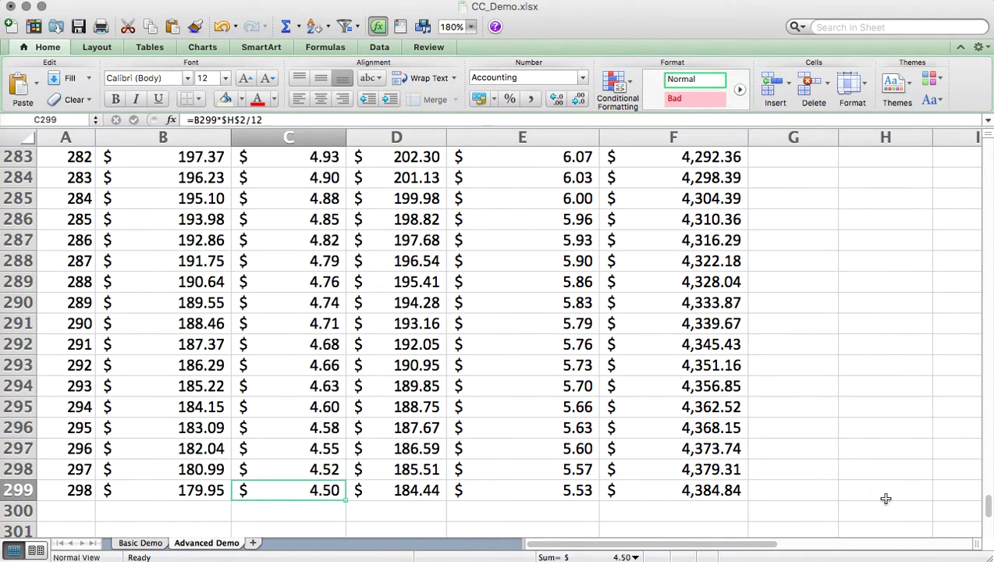
left_click_drag(988, 511, 989, 136)
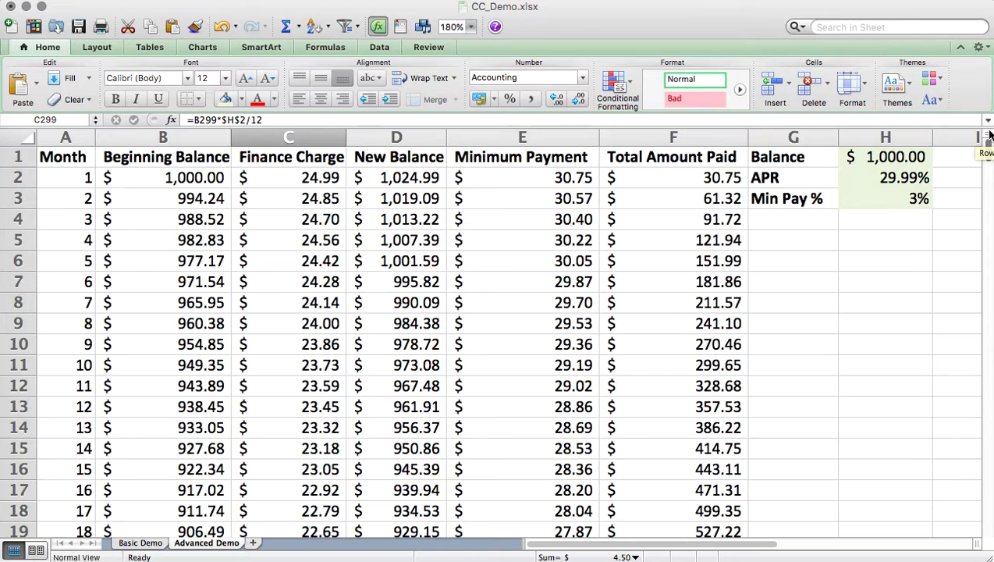
left_click(79, 160)
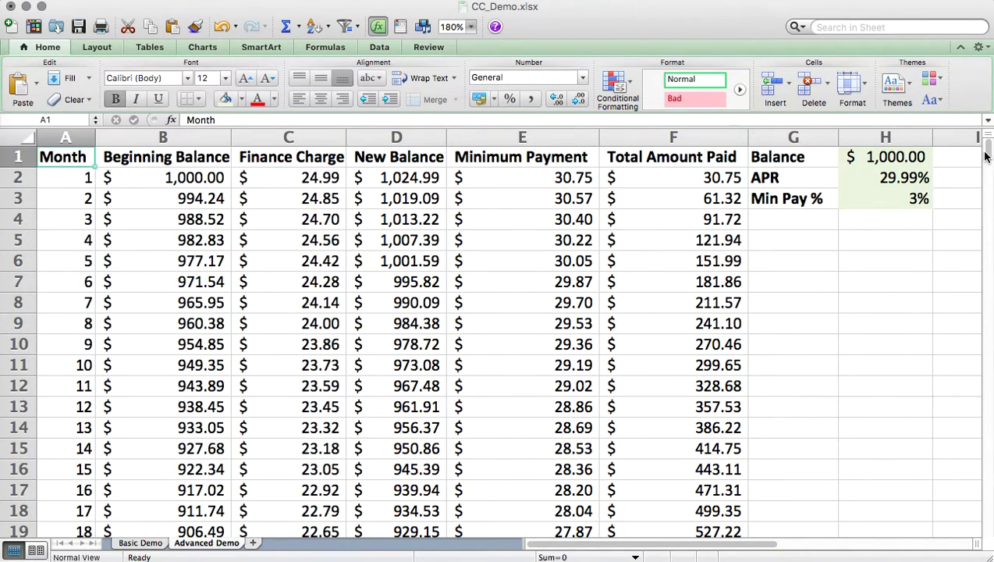
left_click(311, 176)
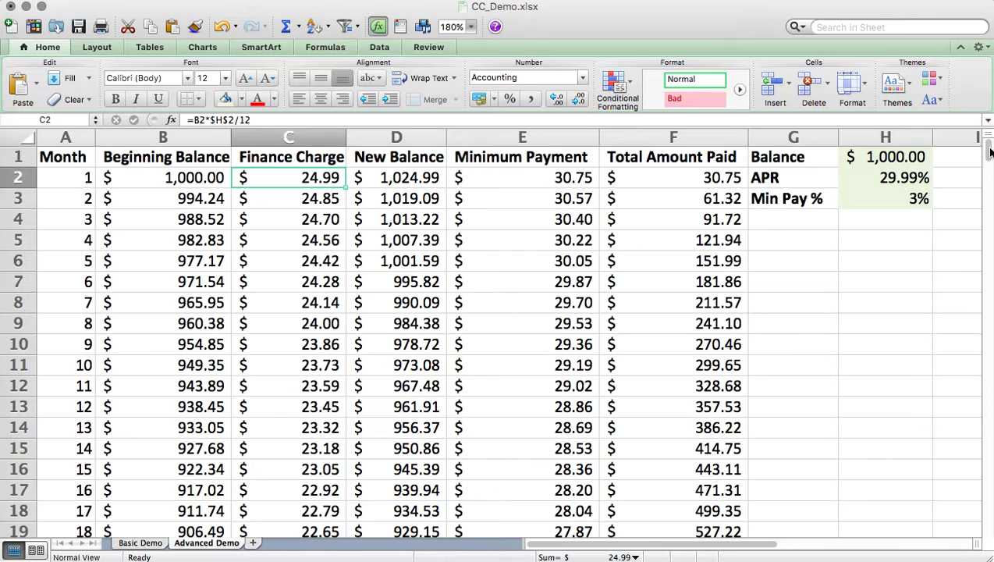
left_click_drag(990, 152, 977, 526)
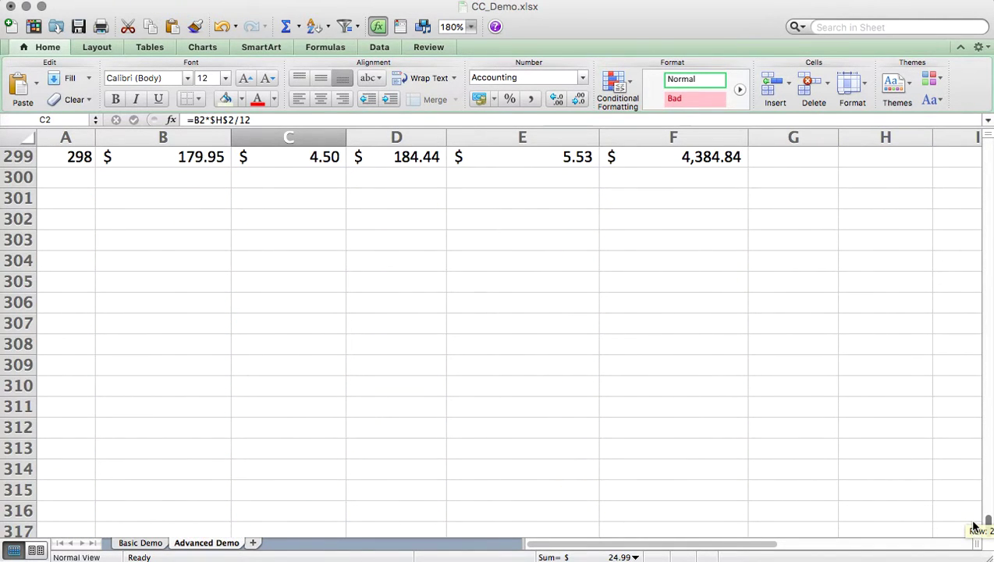
scroll(975, 523, "up", 3)
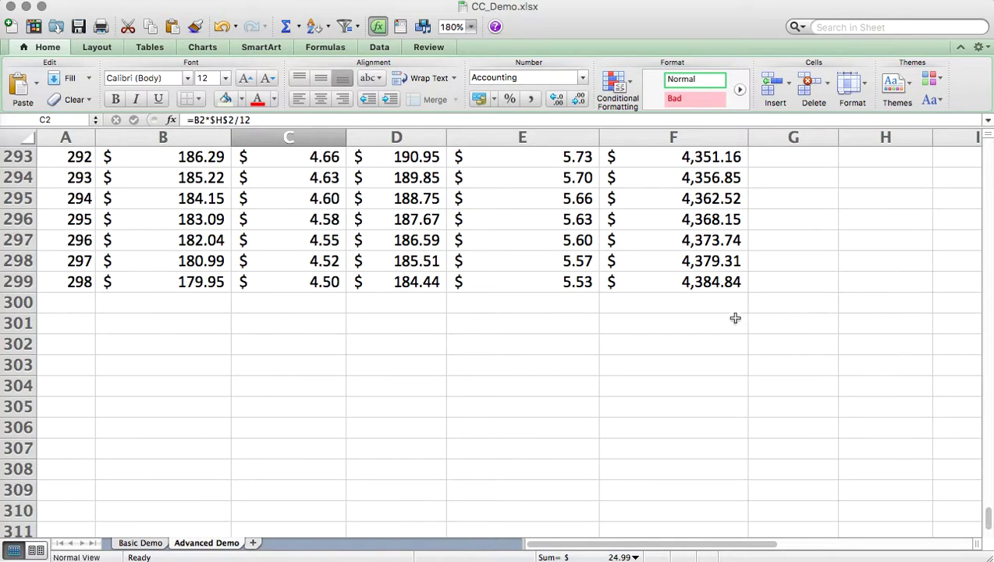
left_click(725, 276)
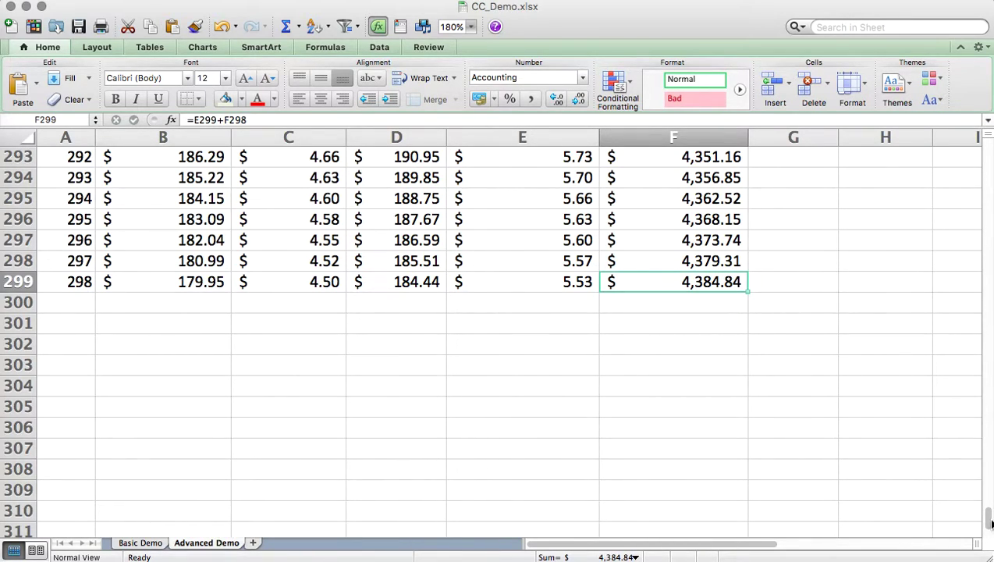
left_click_drag(990, 522, 947, 133)
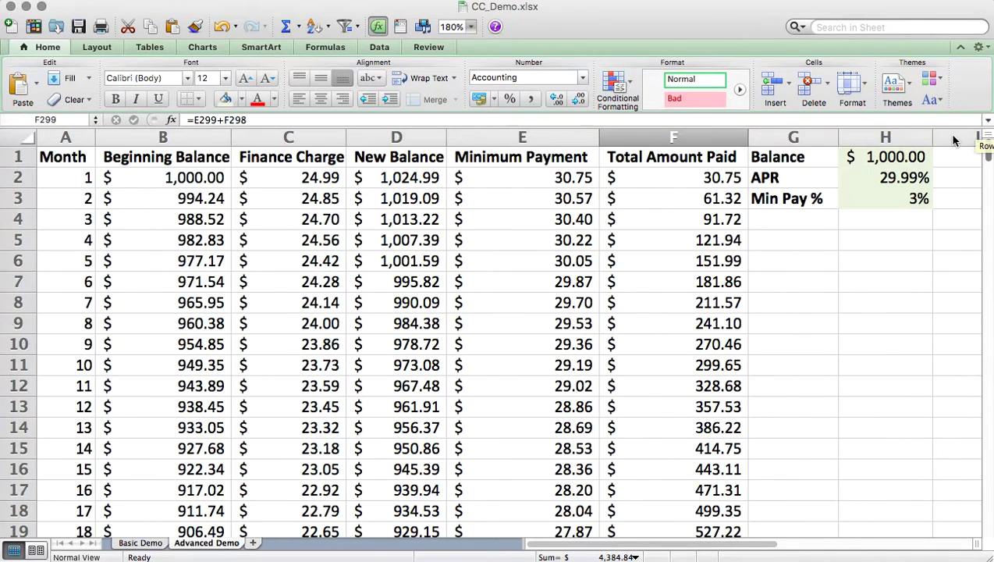
left_click(871, 152)
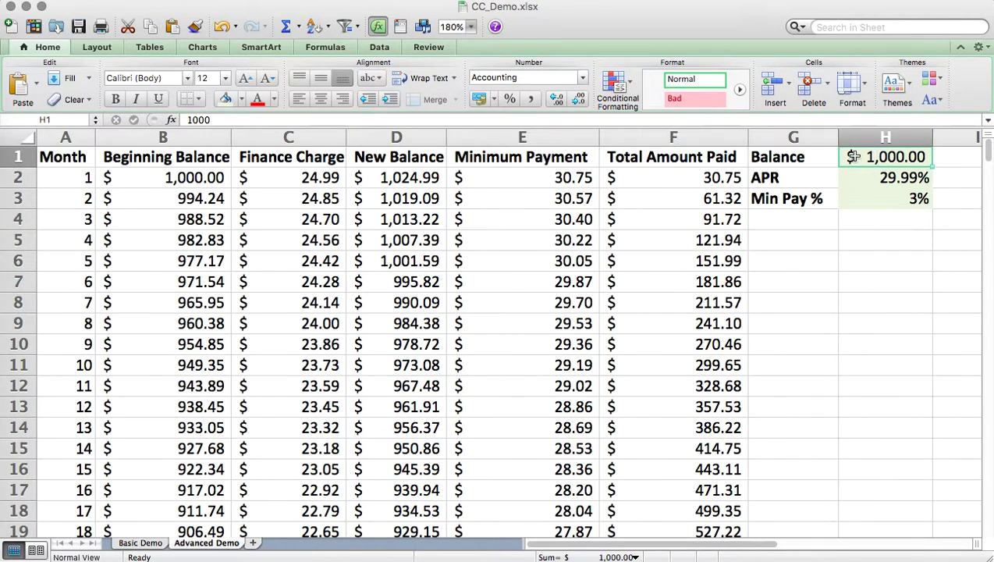
left_click(65, 162)
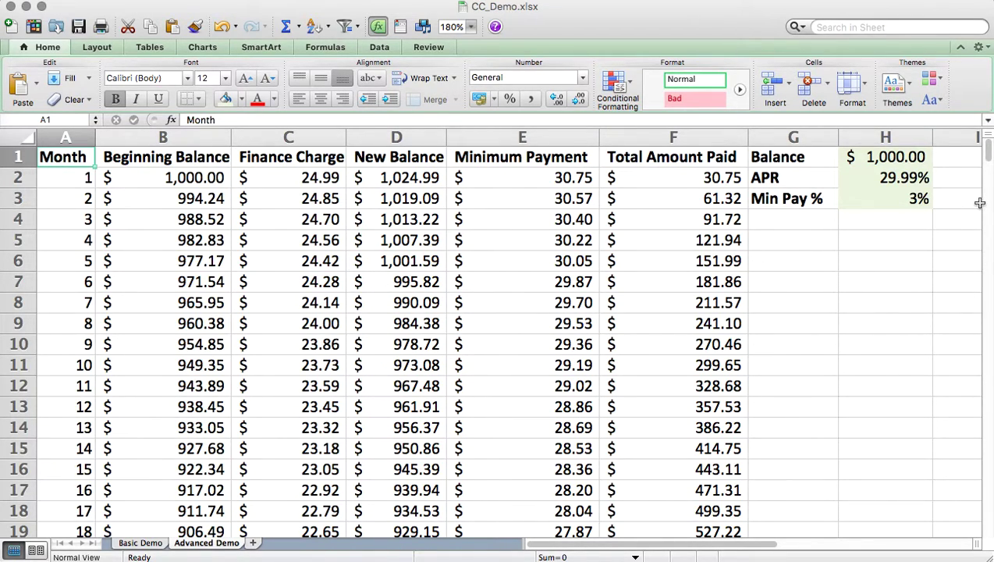
Try 5% as the Min Pay % input in H3 and replace it with 7%.
left_click(923, 199)
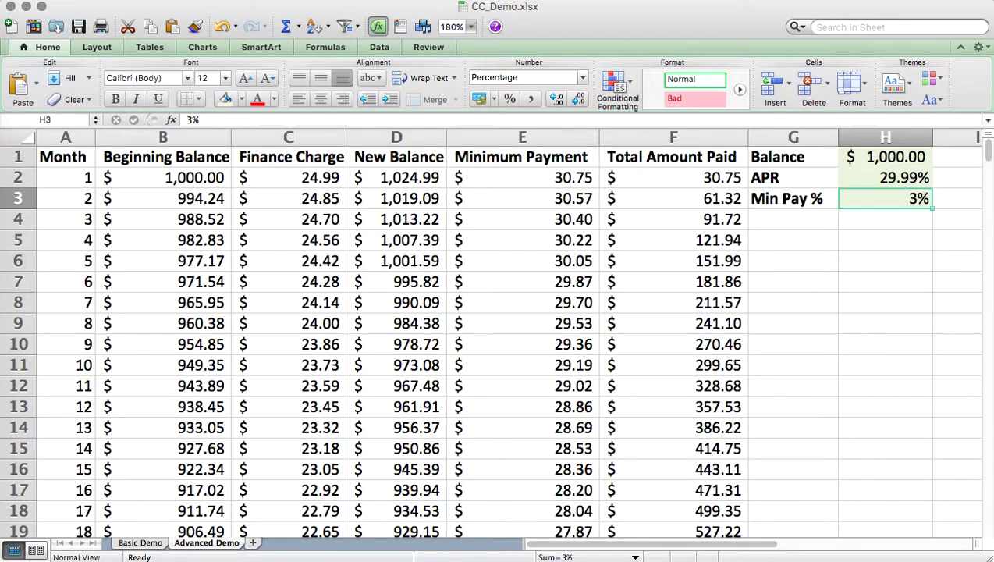
type("5")
key("Return")
key("Up")
type("7")
key("Return")
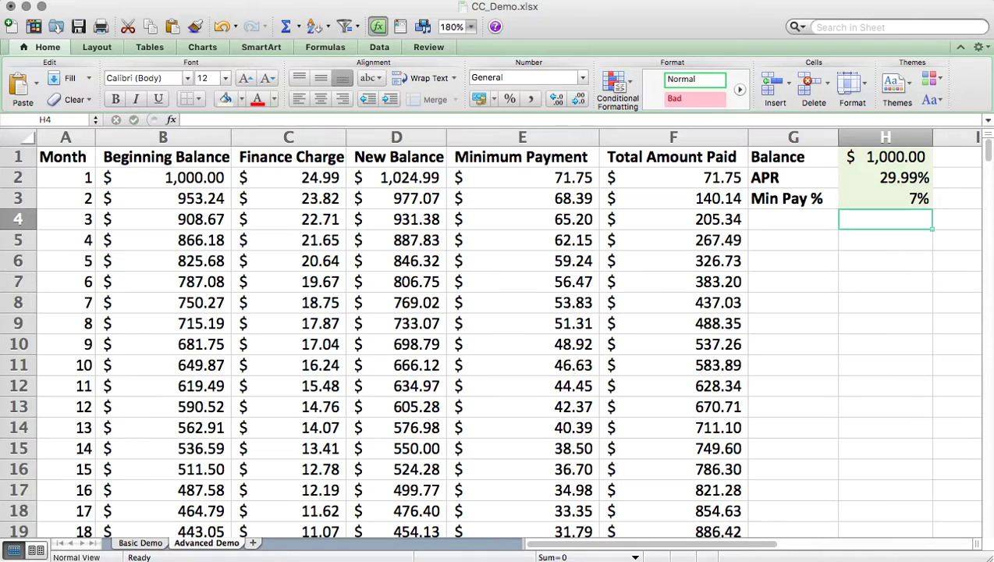
Examine month 120's Beginning Balance and month 1's Minimum Payment under the 7% minimum payment.
left_click_drag(988, 148, 982, 290)
left_click(201, 286)
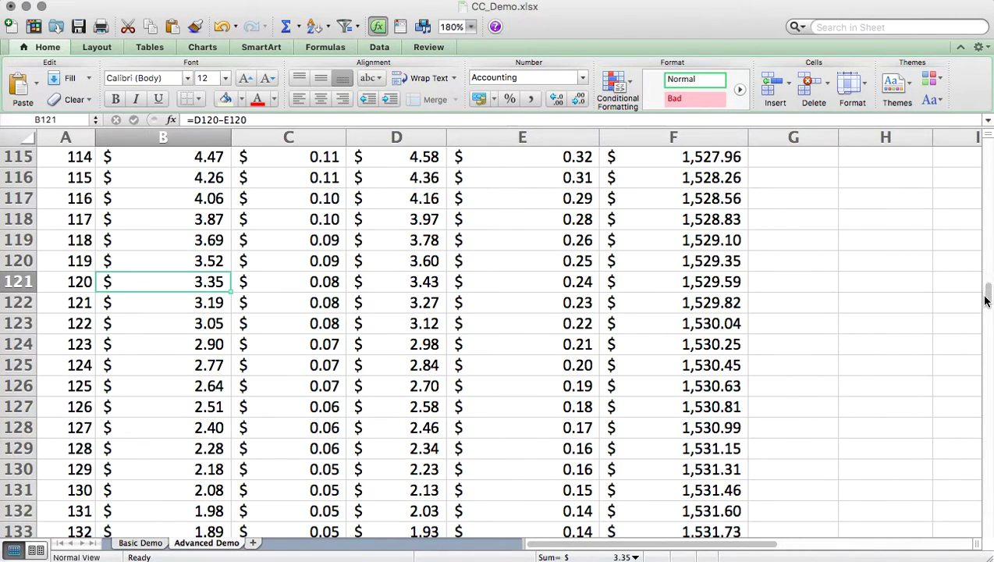
left_click_drag(987, 300, 980, 134)
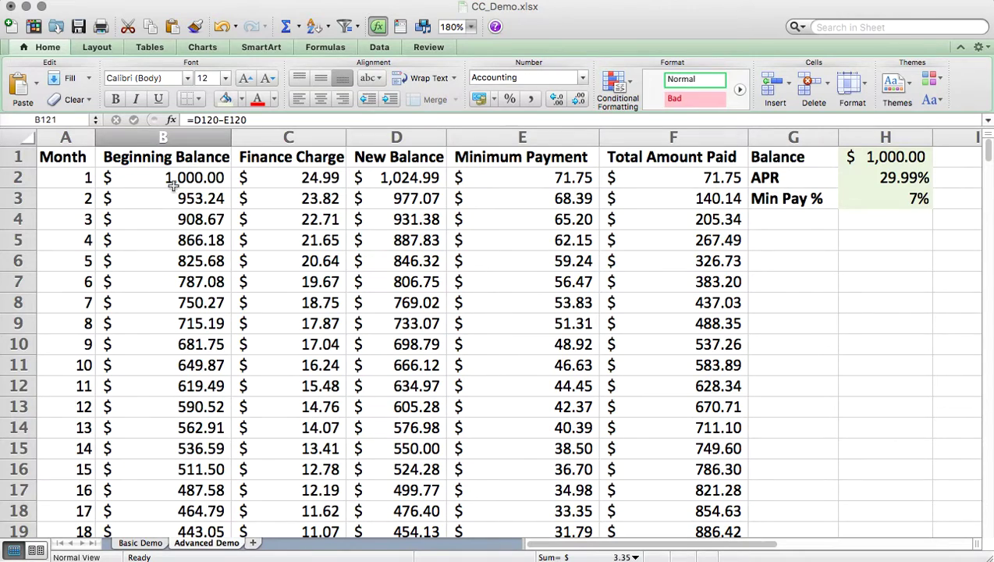
left_click(895, 199)
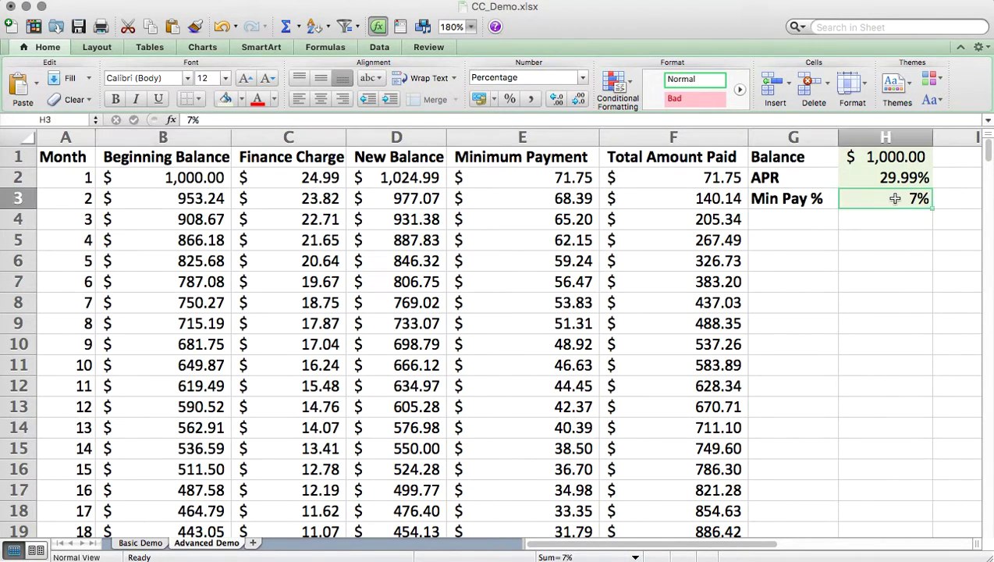
left_click(574, 185)
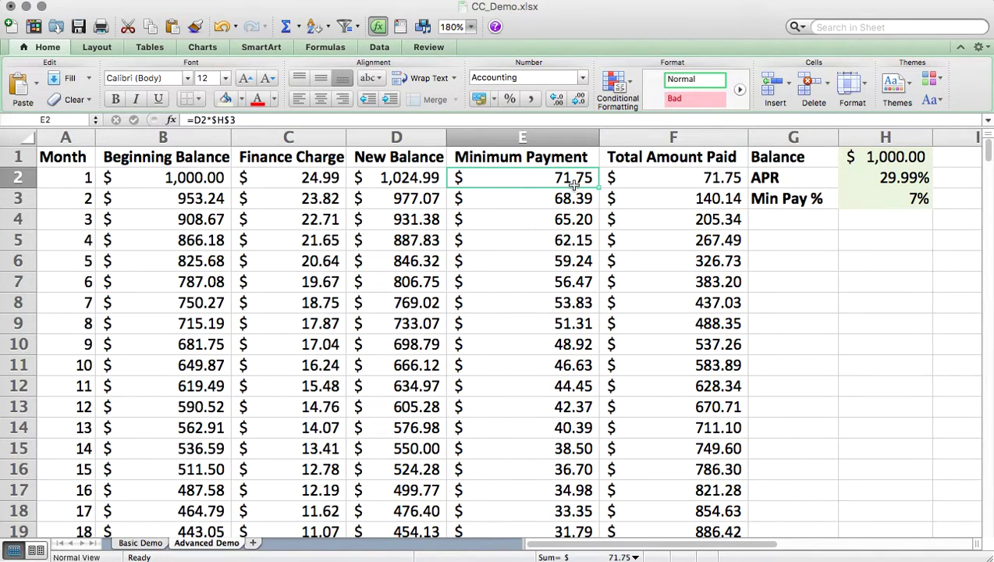